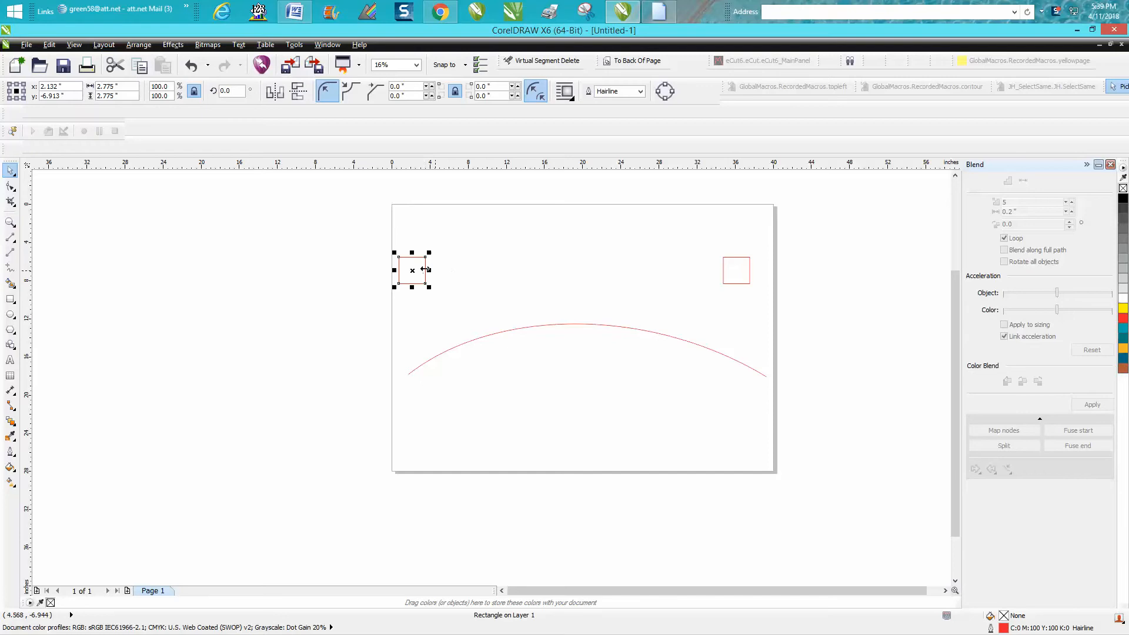
Blend the two squares above the arc using 5 intermediate steps, leaving nothing selected
left_click_drag(347, 229, 786, 308)
double_click(1026, 201)
type("5")
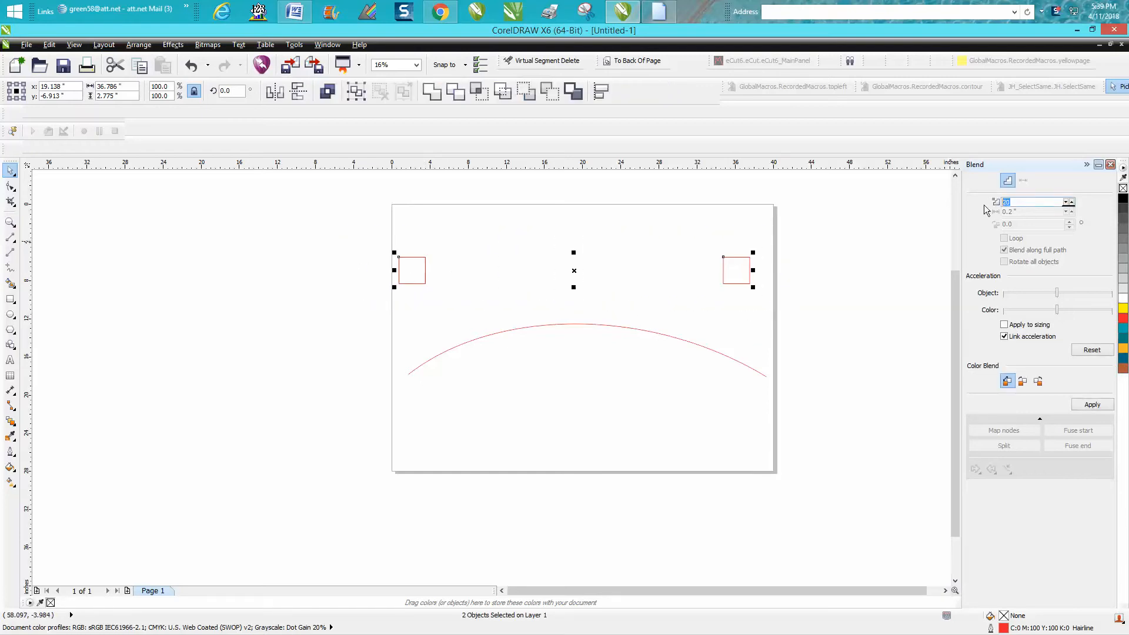
left_click(1092, 405)
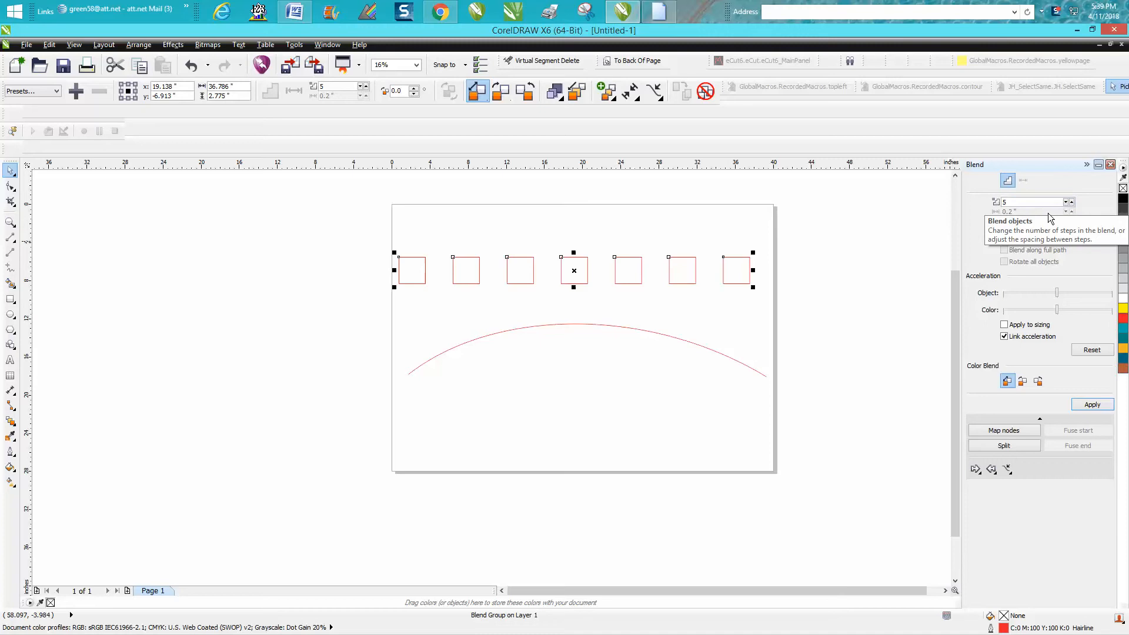
key("Escape")
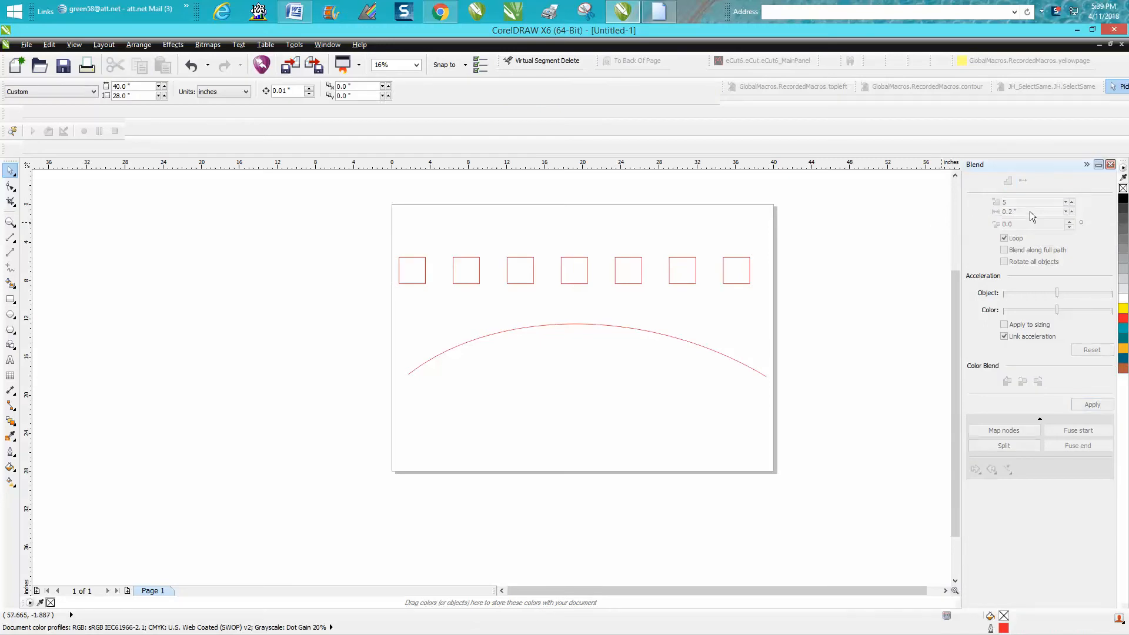
Select the whole blended row of squares and move it up about 3.2 inches, toward the page's upper edge
left_click(750, 268)
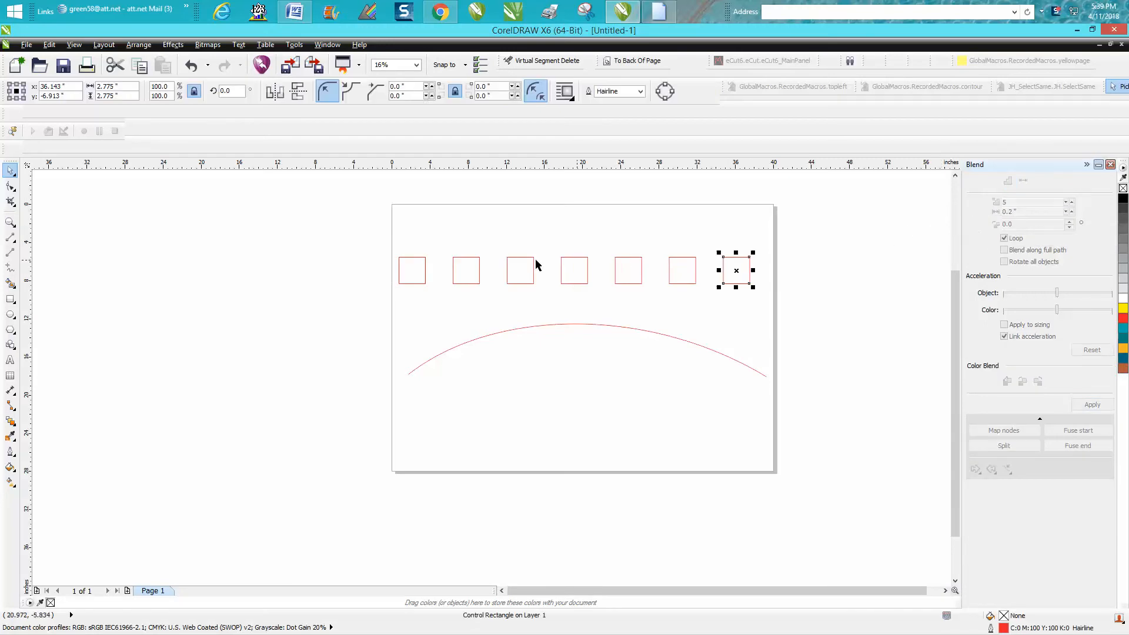
left_click(423, 257)
left_click_drag(343, 228, 882, 332)
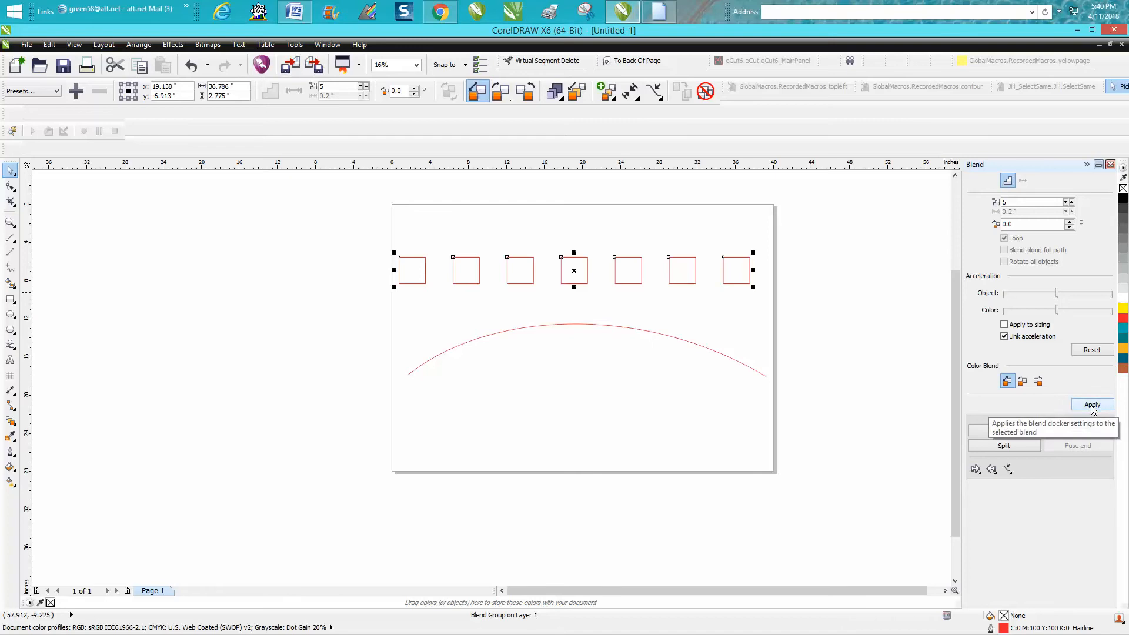
left_click_drag(575, 270, 580, 240)
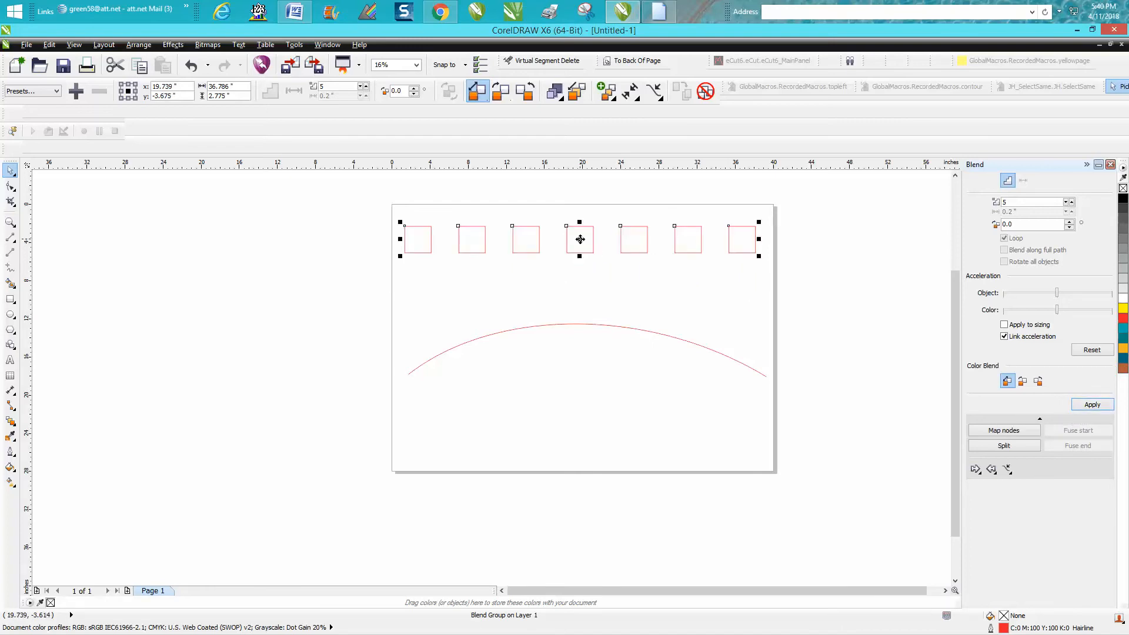
Assign the red arc as the new path for the blended squares
left_click(1010, 471)
left_click(1023, 484)
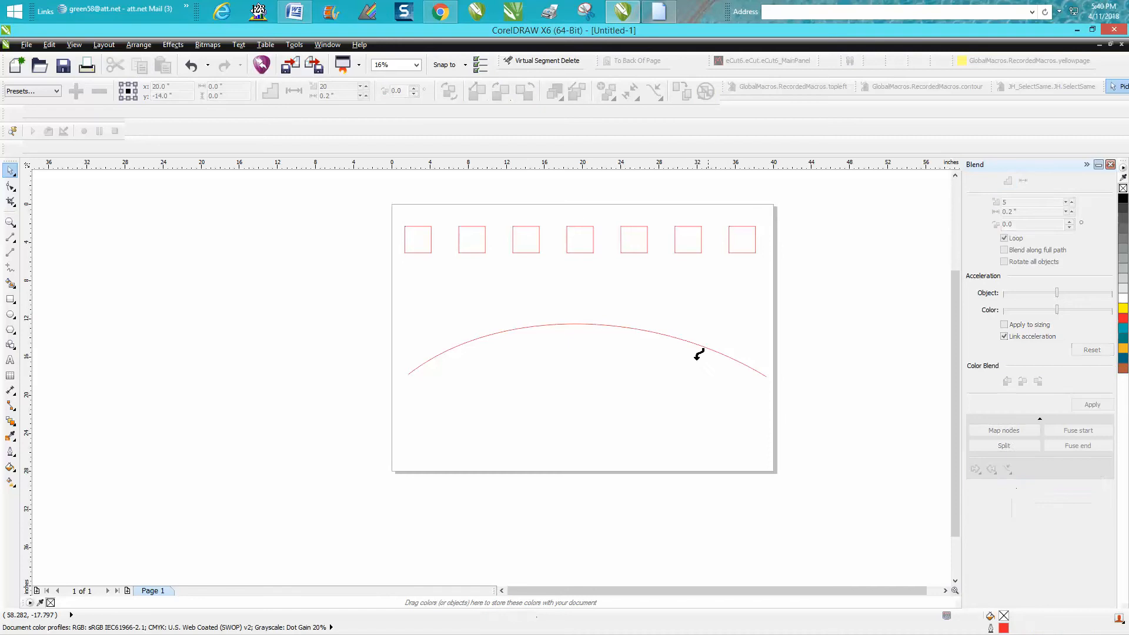
left_click(614, 323)
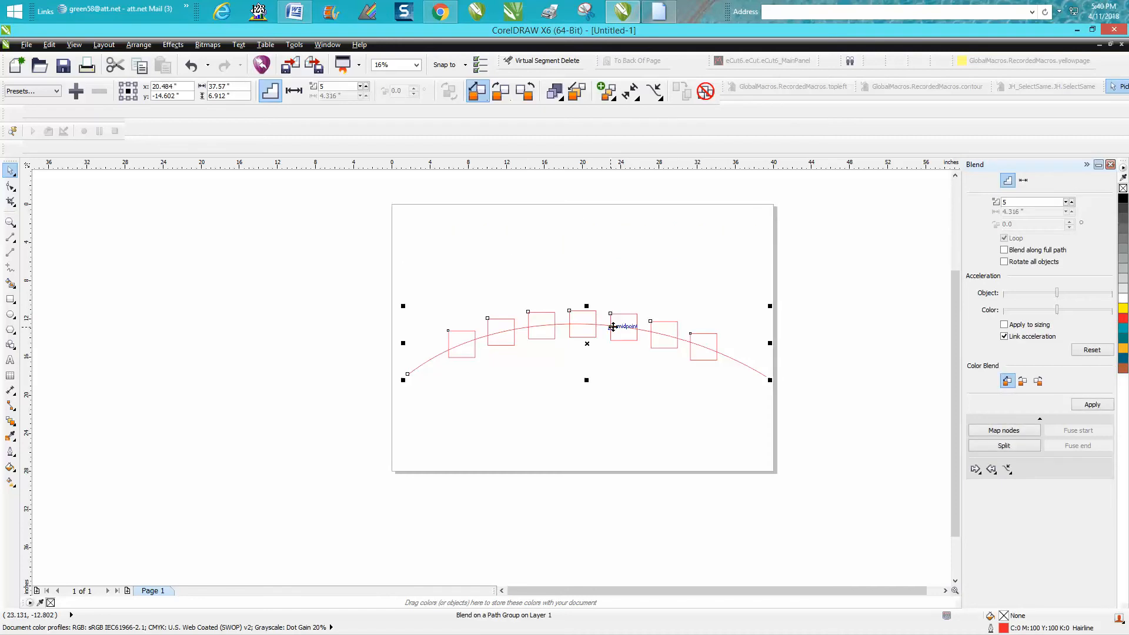
Try spreading the blended squares along the full path of the arc, and undo it
left_click(1011, 253)
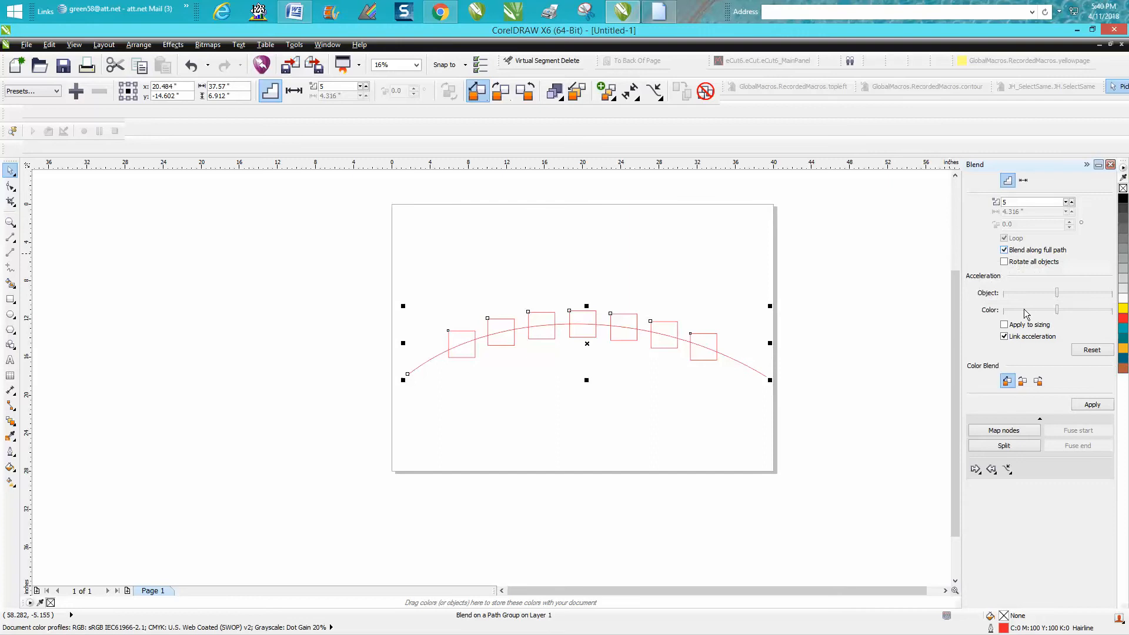
left_click(1092, 405)
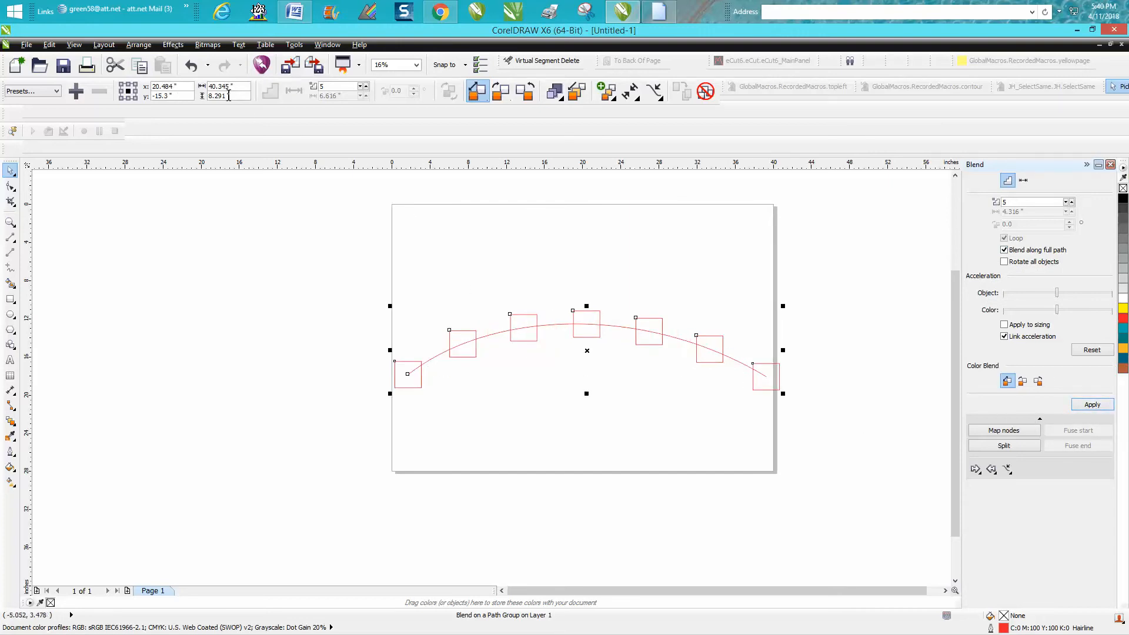
left_click(192, 66)
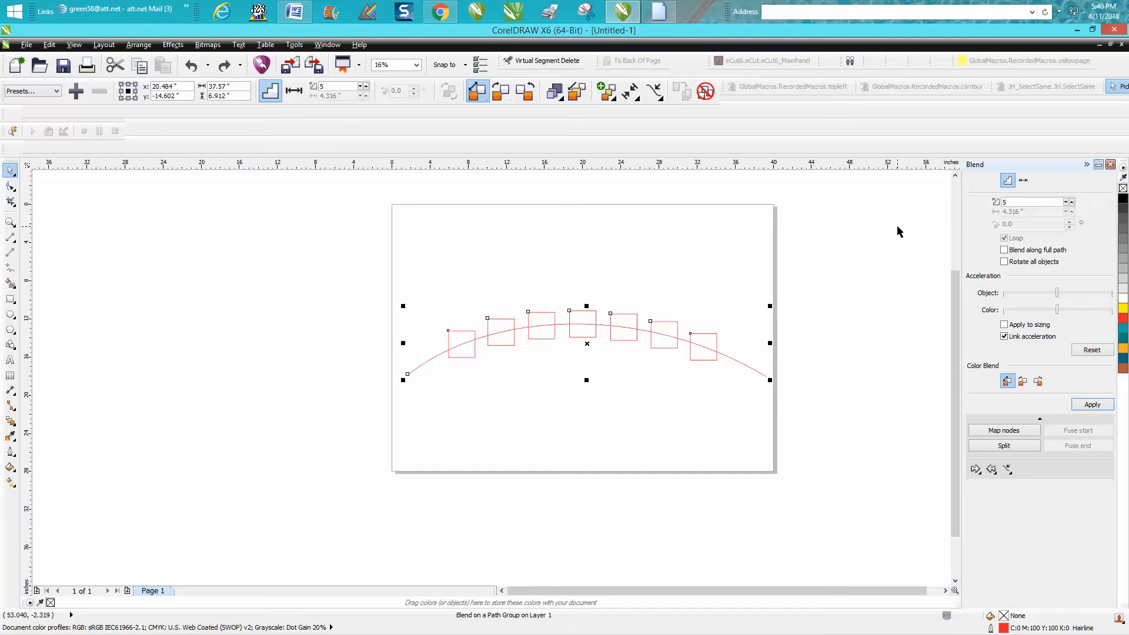
Switch the blend to fixed spacing and apply 5 inches between the squares on the arc
left_click(1023, 181)
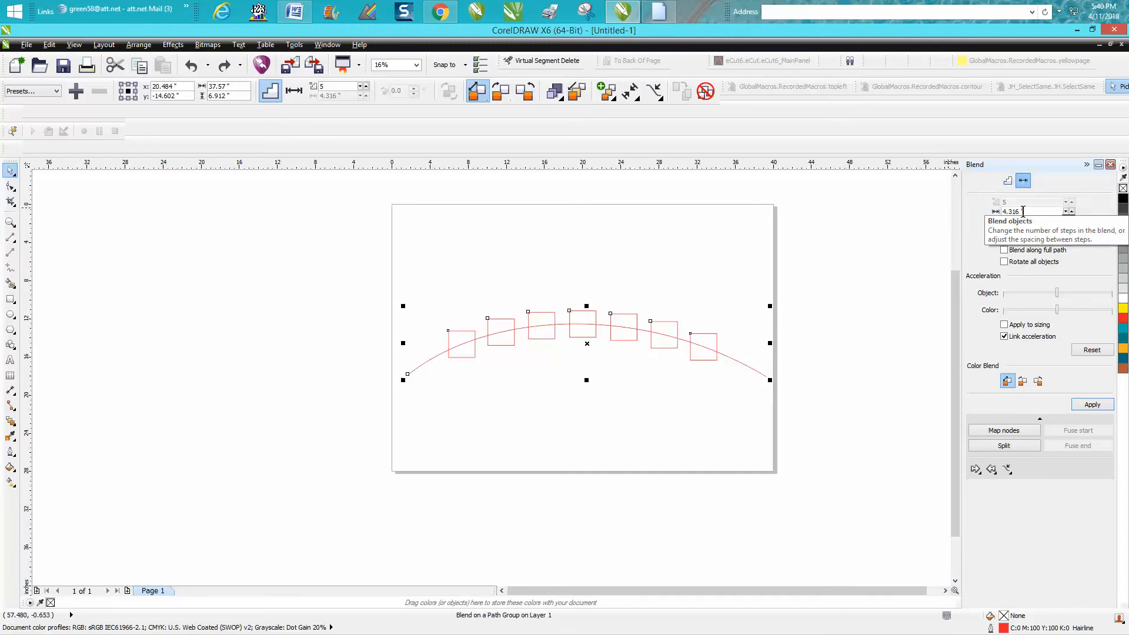
left_click_drag(1024, 211, 984, 212)
type("5")
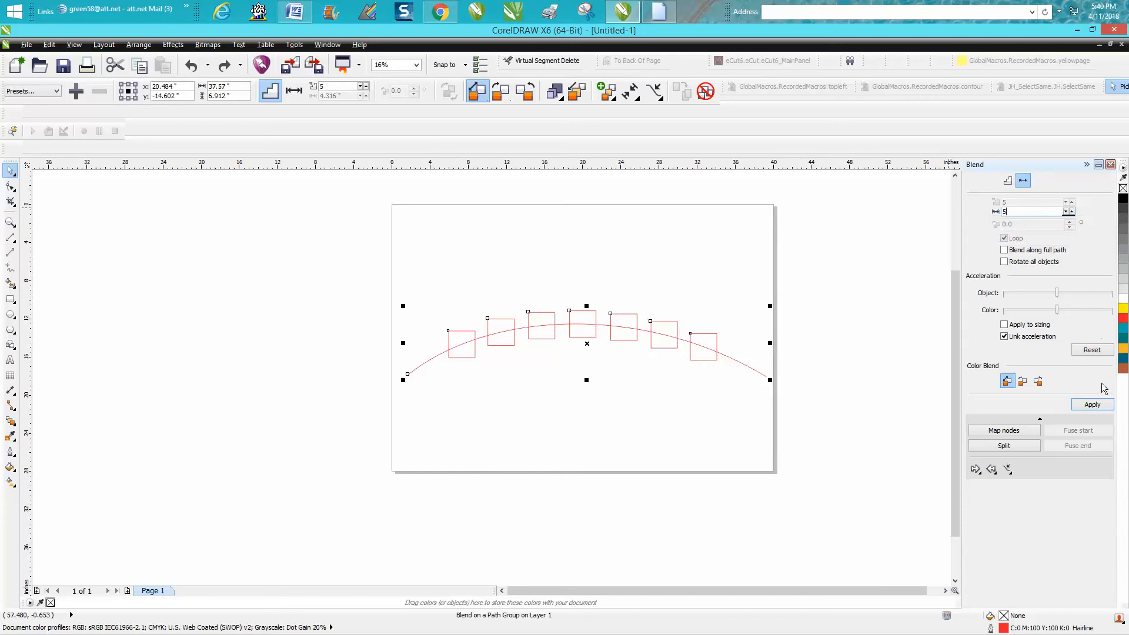
left_click(1093, 405)
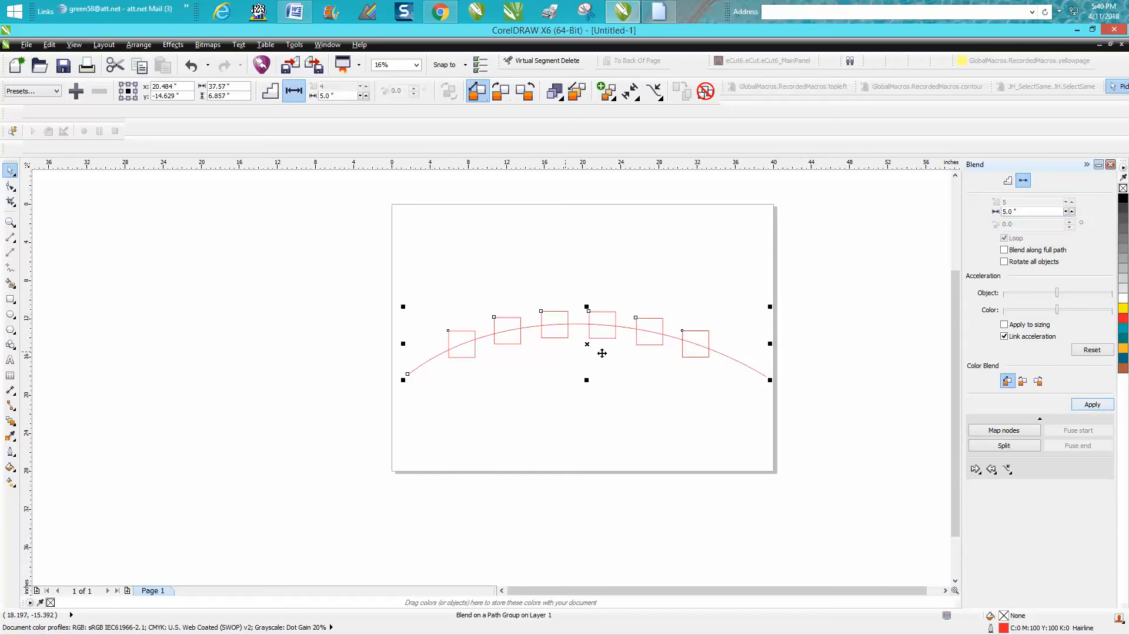
Dimension the center-to-center distance between the two middle squares, placing the dimension line above them
left_click(10, 222)
left_click_drag(391, 266, 806, 434)
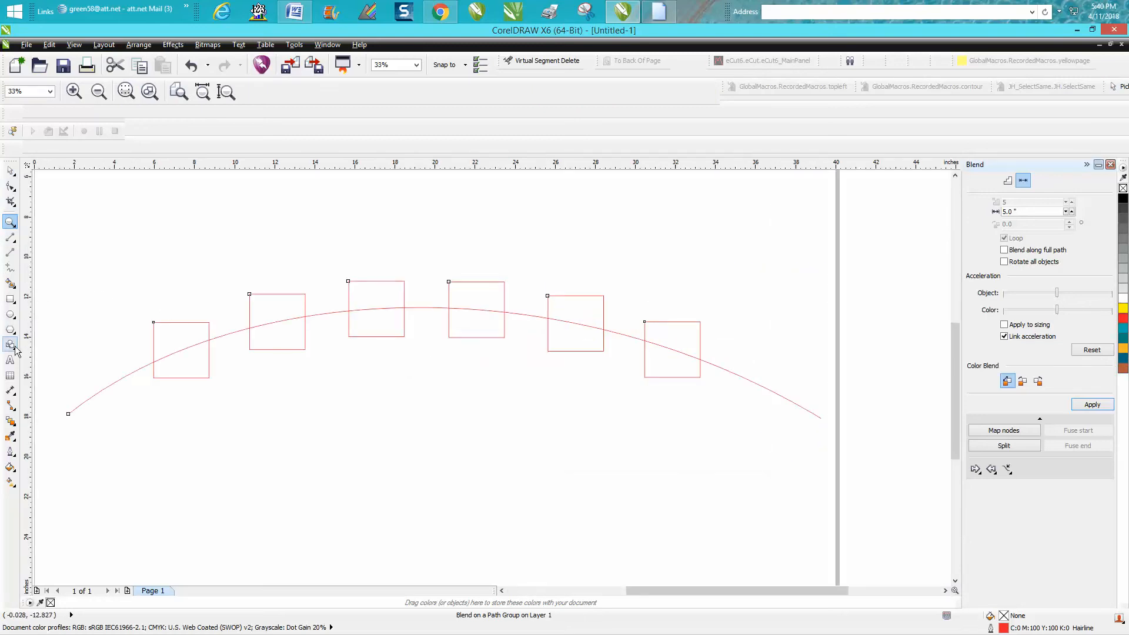
left_click(15, 394)
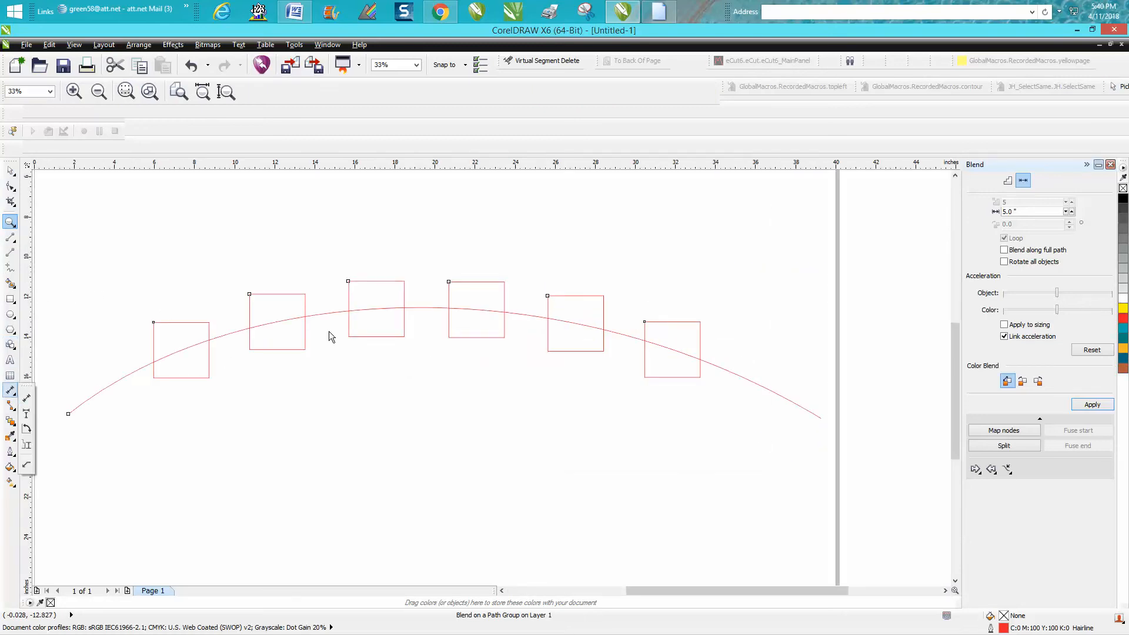
left_click(27, 399)
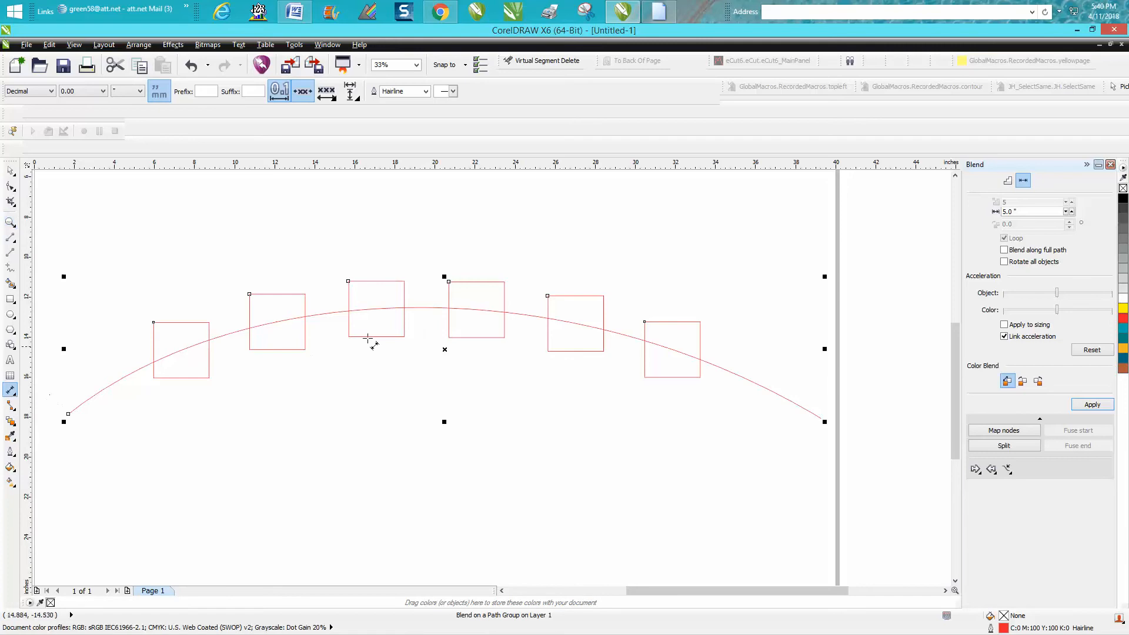
left_click_drag(376, 309, 476, 308)
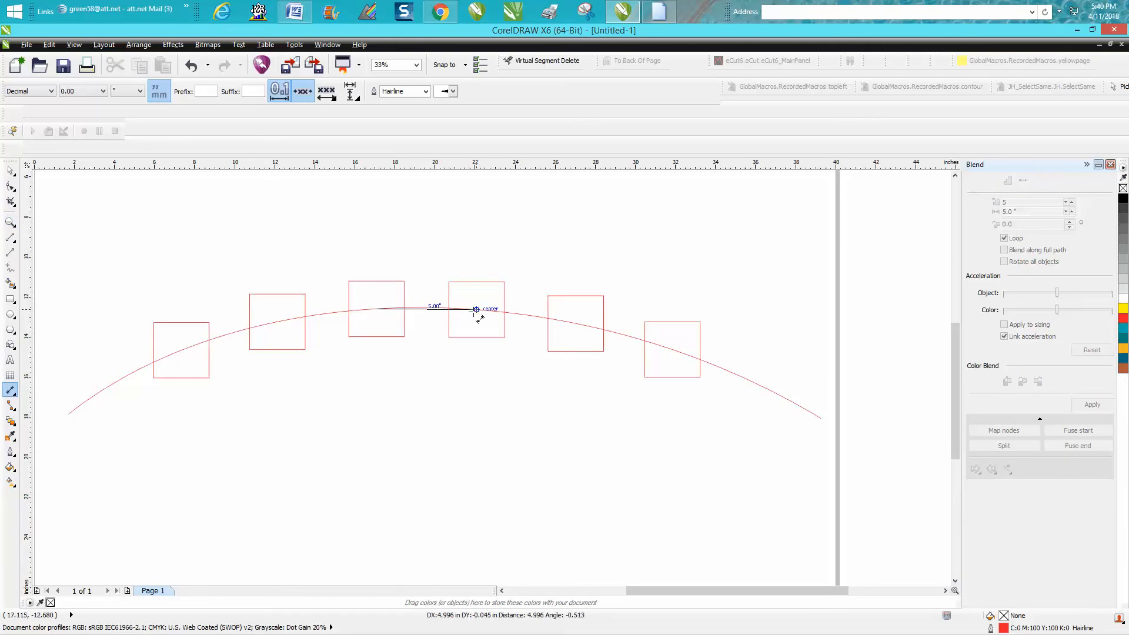
left_click(478, 259)
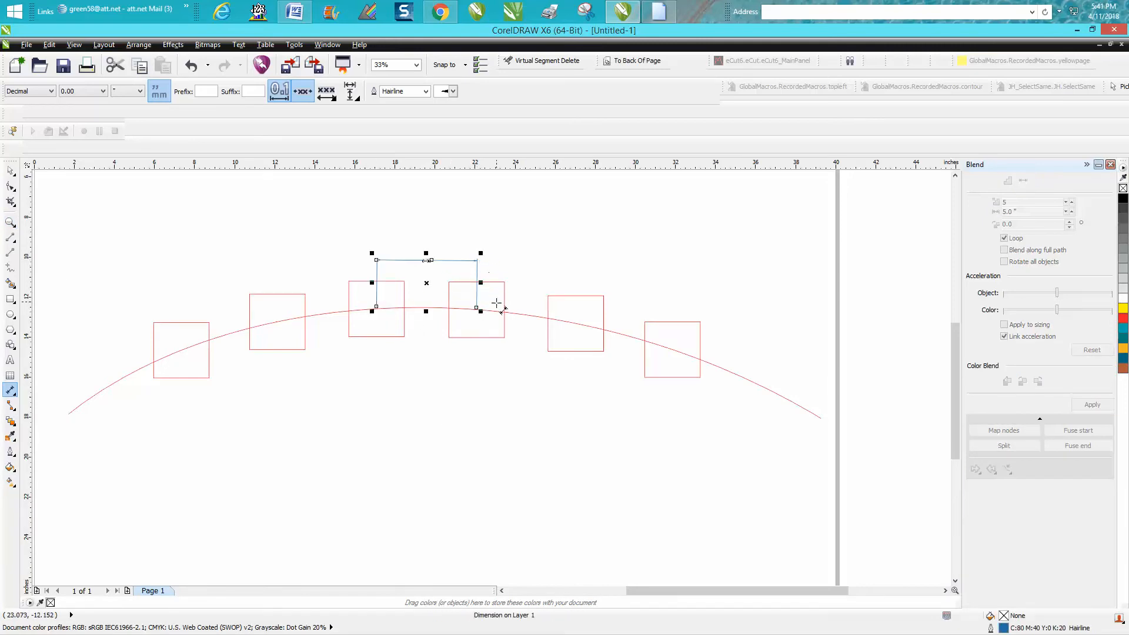
Dimension the center-to-center distance between the two rightmost squares with a slanted dimension line above them, and inspect both readings up close
left_click_drag(671, 349, 576, 324)
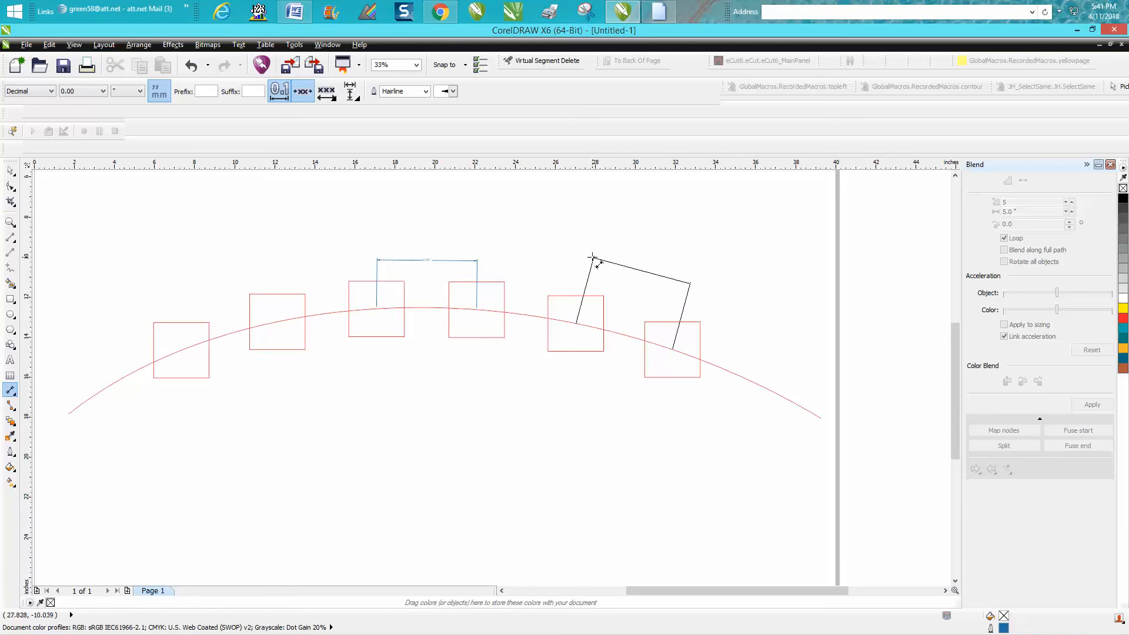
left_click(595, 259)
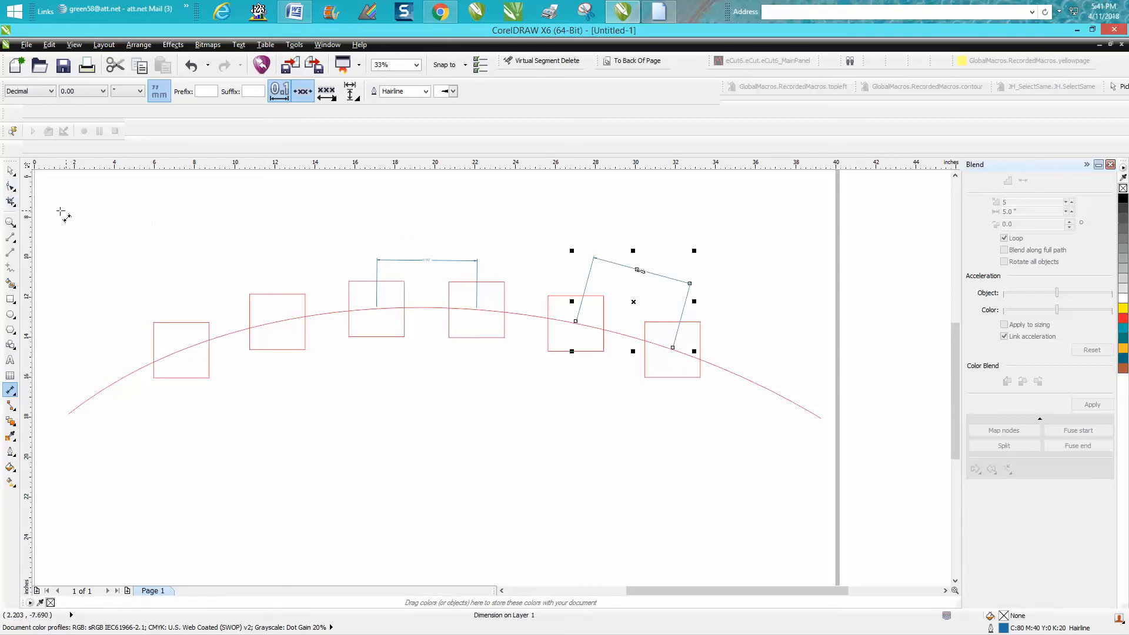
key("space")
left_click(10, 222)
left_click_drag(373, 228, 732, 327)
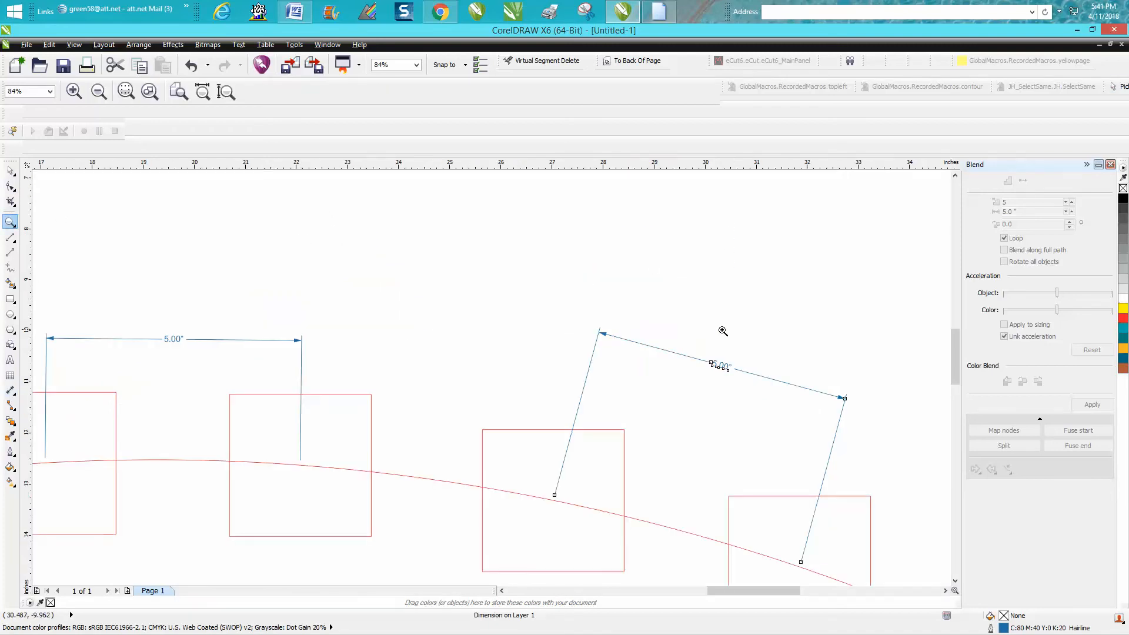
scroll(638, 330, "down", 2)
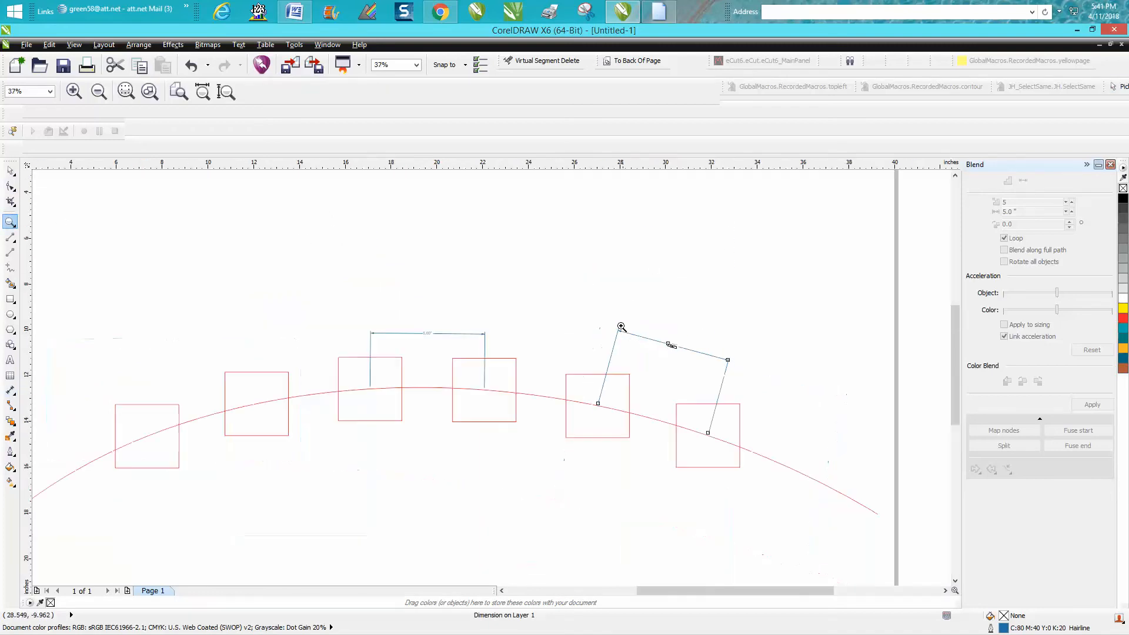
Set the text size of the slanted dimension over the two rightmost squares to 100 pt
left_click(11, 172)
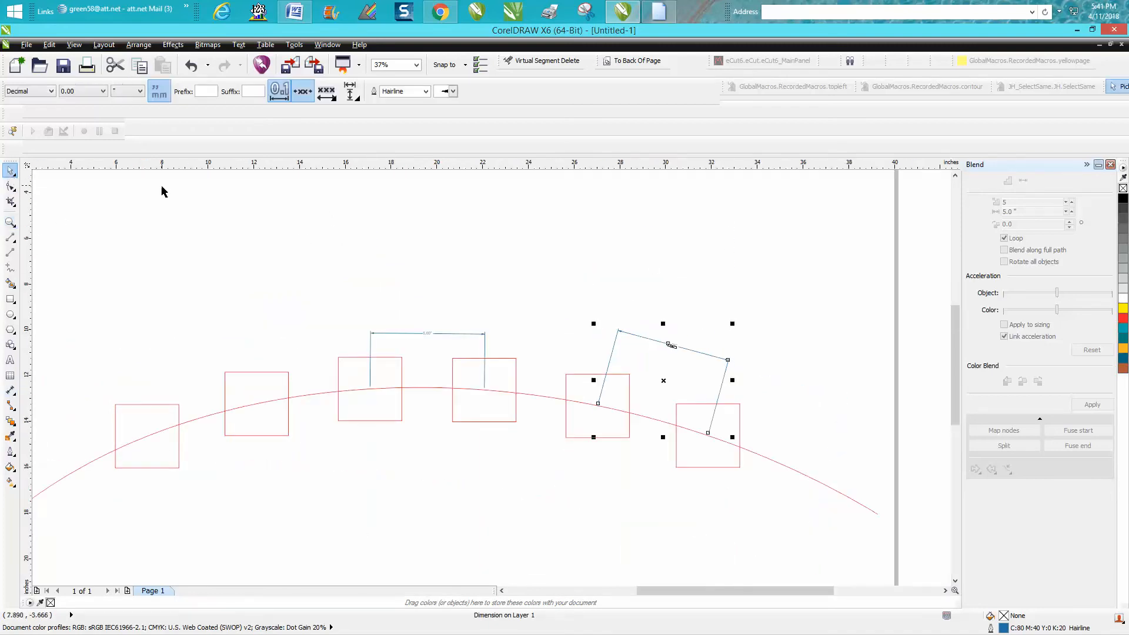
left_click(10, 359)
left_click(414, 92)
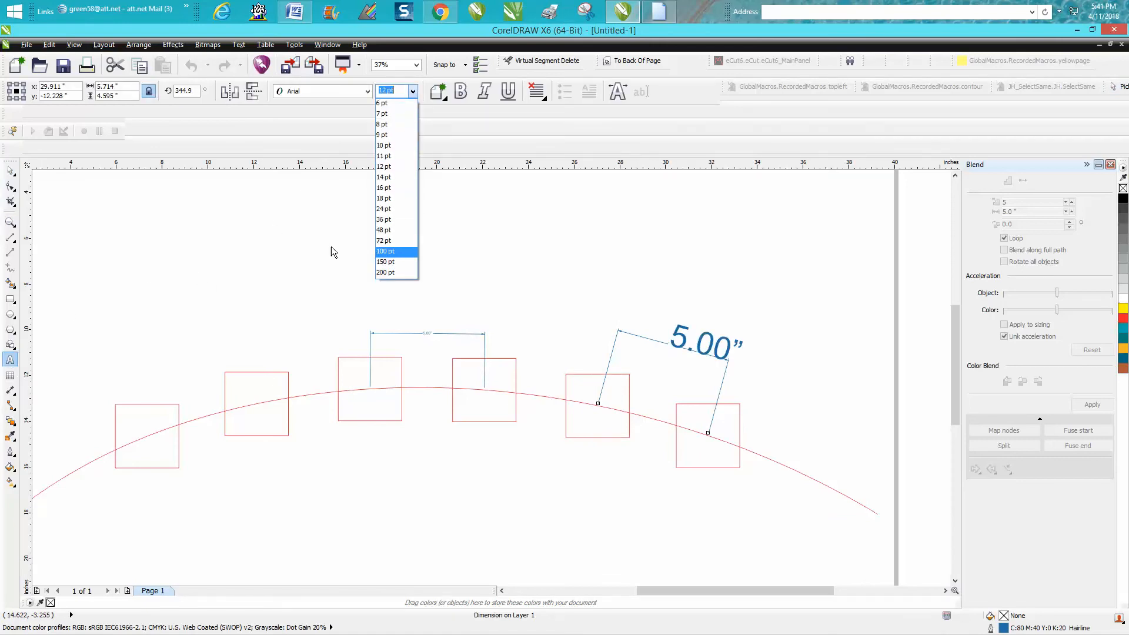
left_click(395, 251)
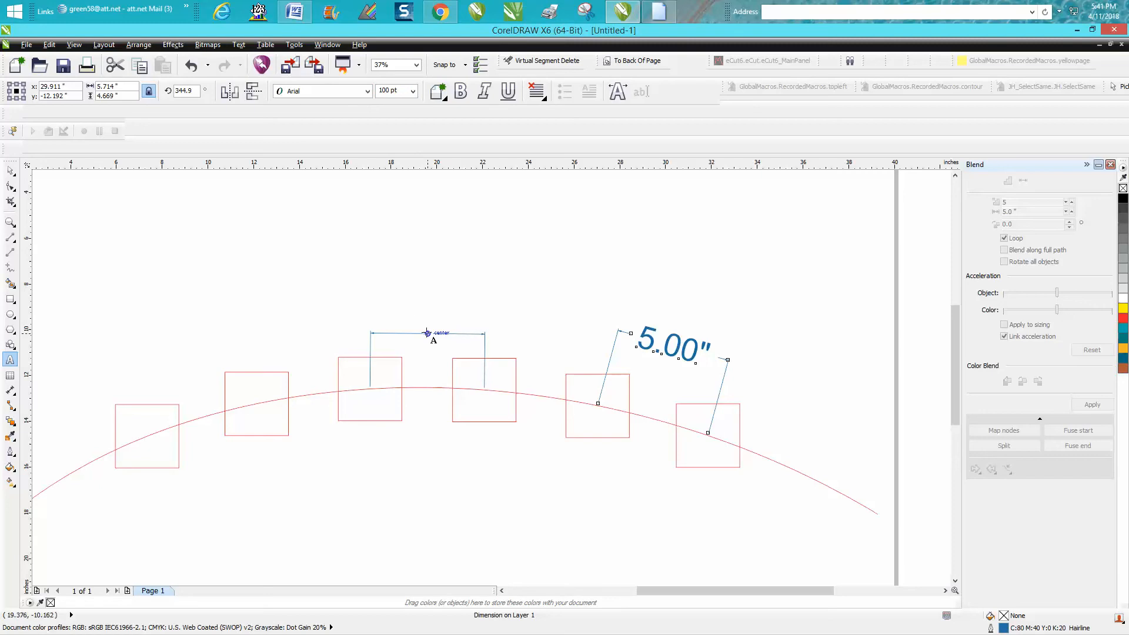
left_click(10, 172)
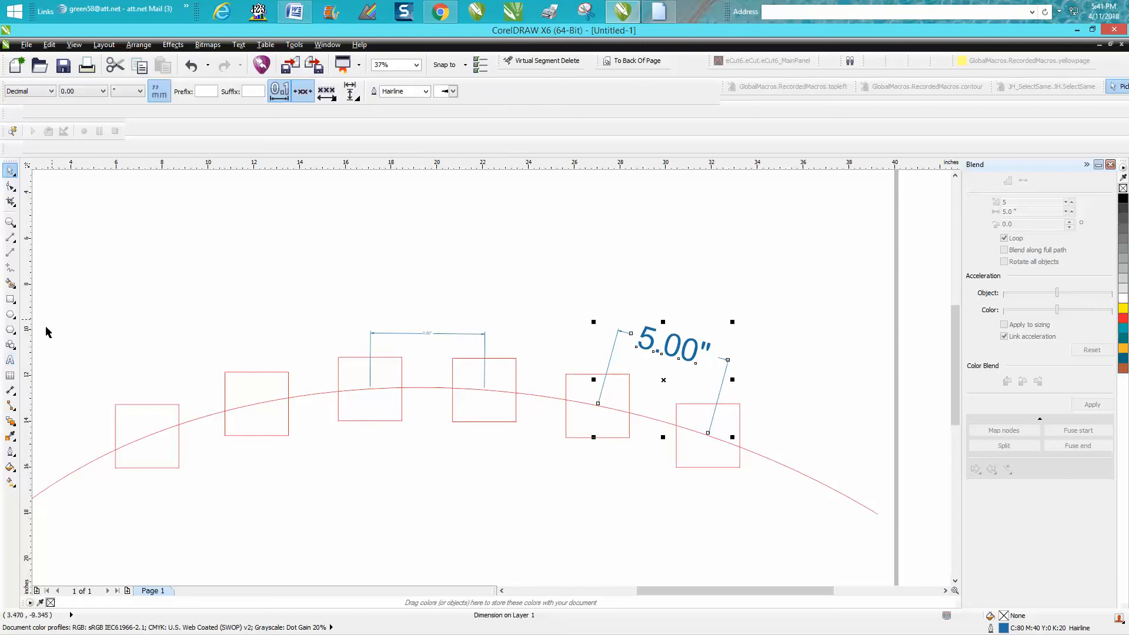
Reapply the 100 pt text size to the still selected slanted dimension
left_click(11, 360)
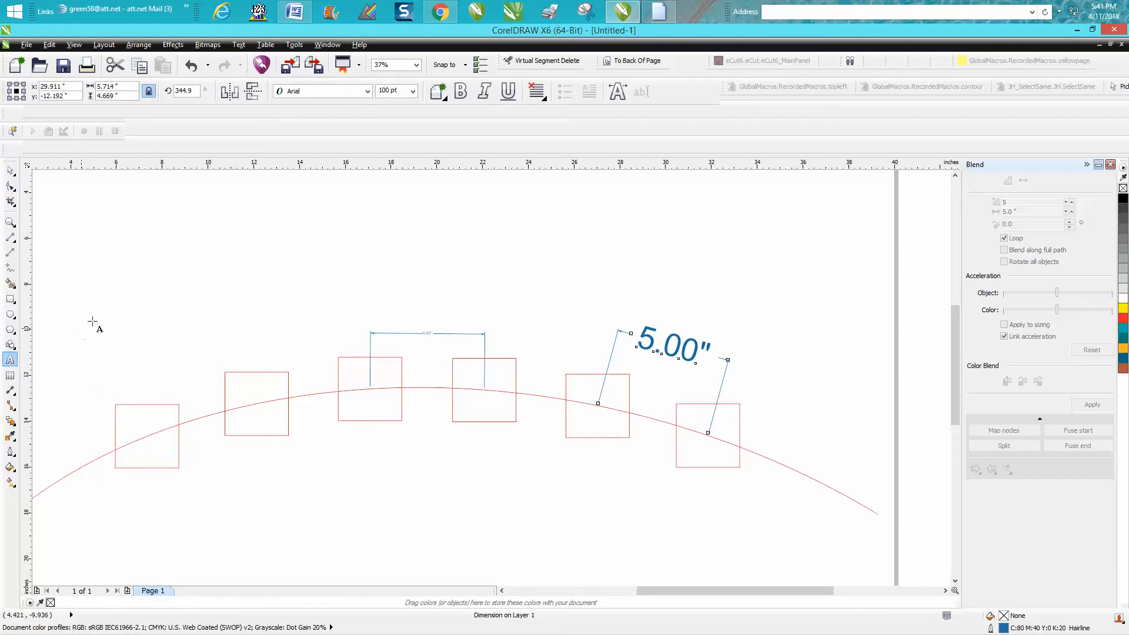
left_click(415, 90)
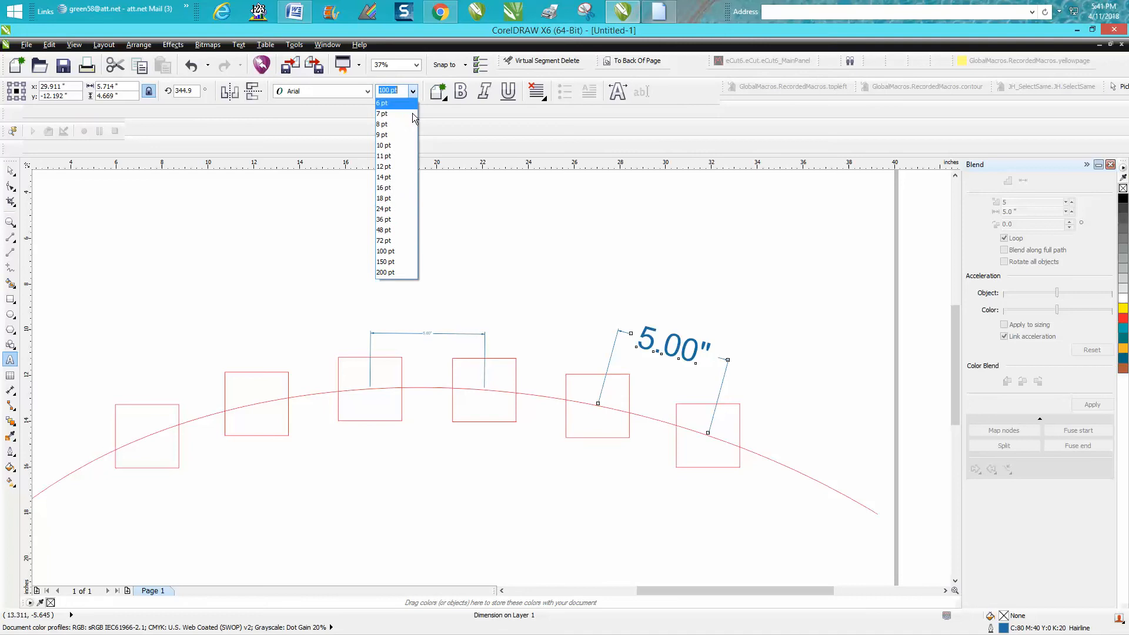
left_click(387, 251)
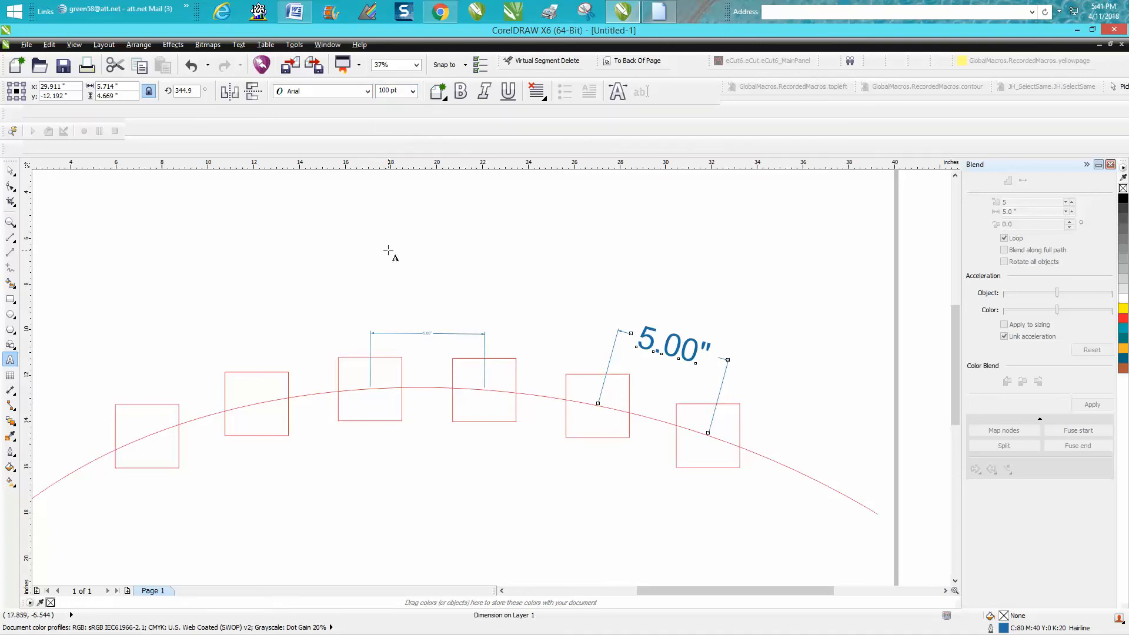
Deselect everything and change the document's default text size to 100 pt
left_click(10, 170)
left_click(210, 210)
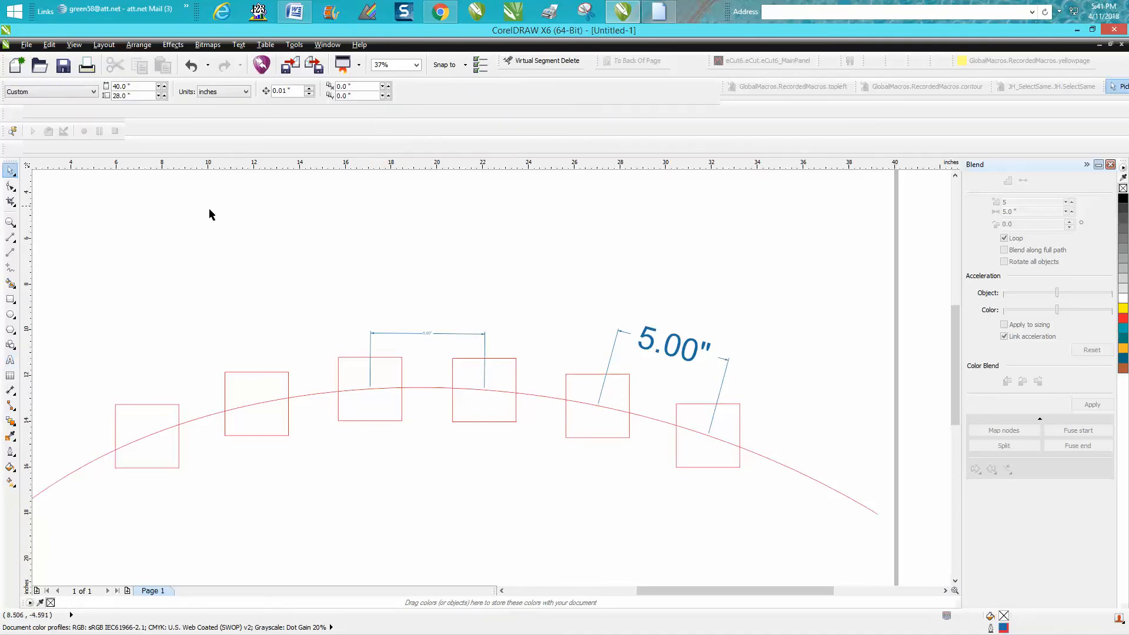
left_click(10, 360)
left_click(413, 91)
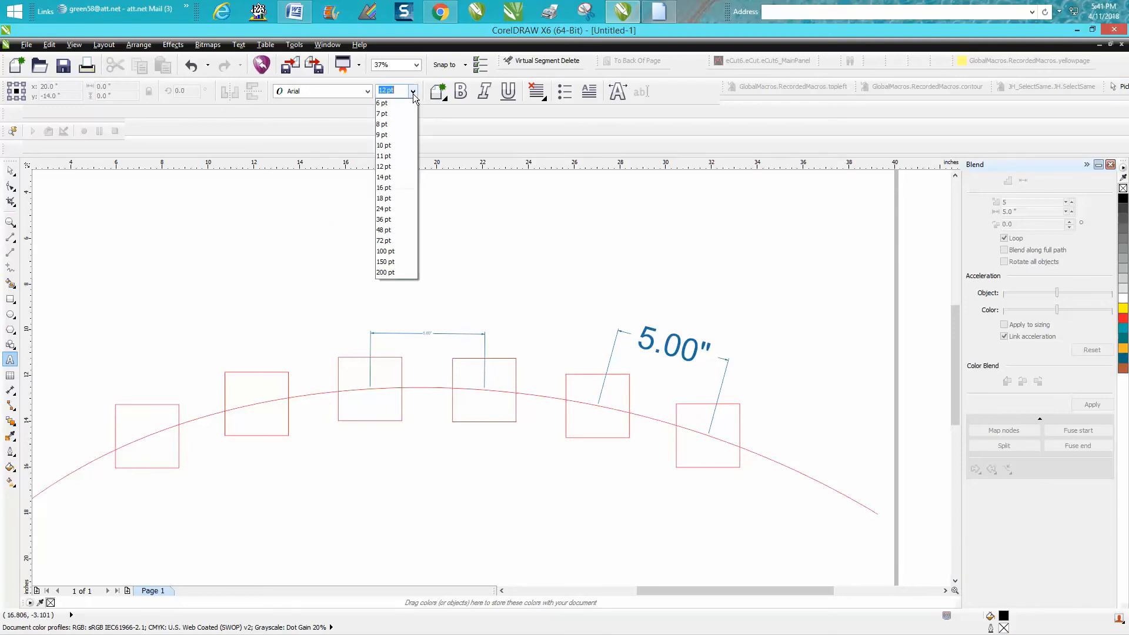
left_click(385, 257)
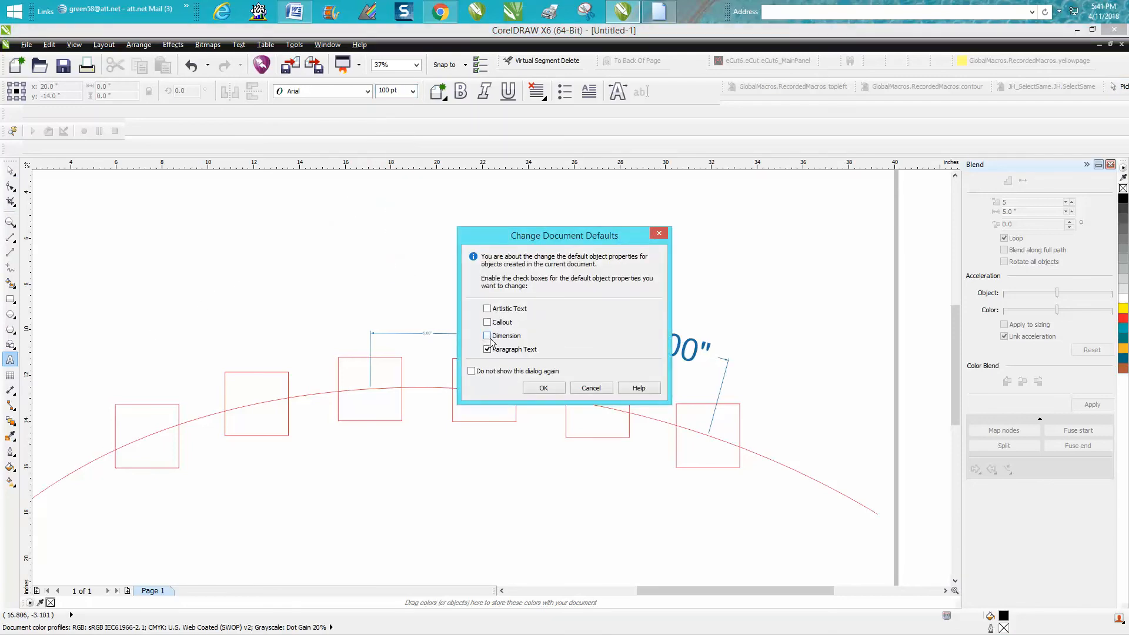
left_click(543, 388)
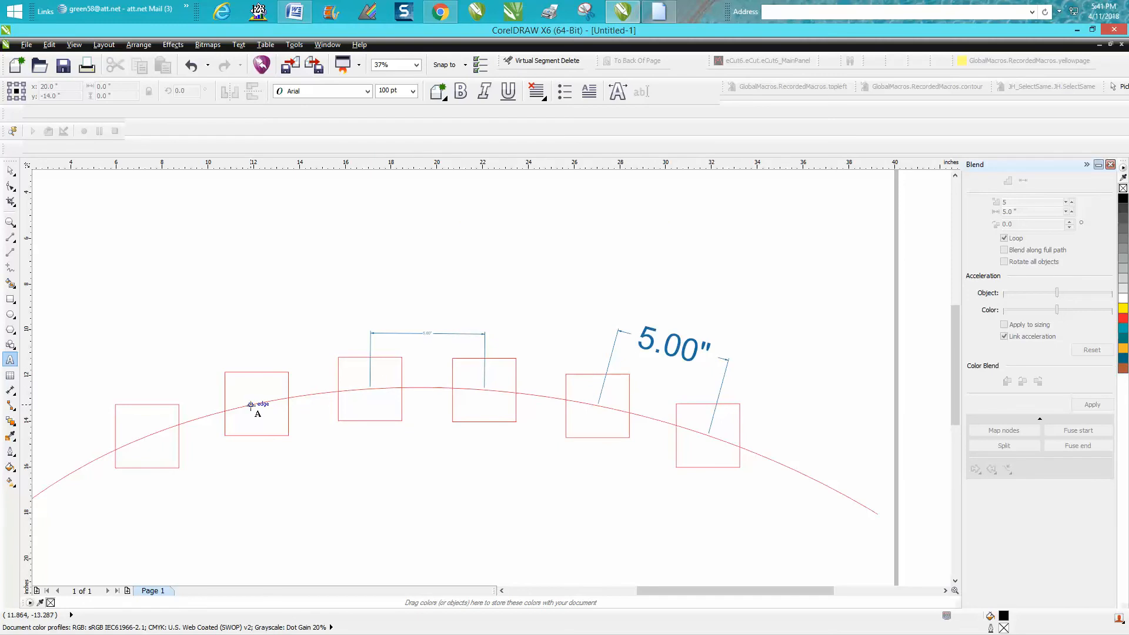
Draw a paragraph text frame about 4.6 by 0.6 inches between the second and third squares on the arc
left_click_drag(256, 403, 361, 389)
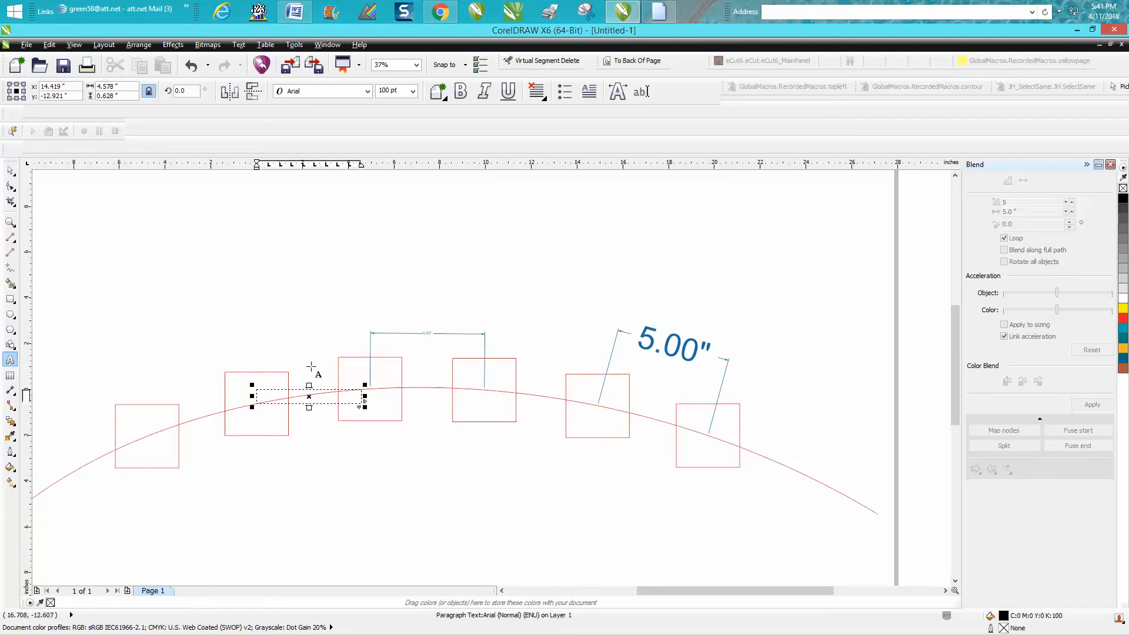
Delete the empty paragraph text frame between the second and third squares on the arc
left_click(10, 172)
key("Delete")
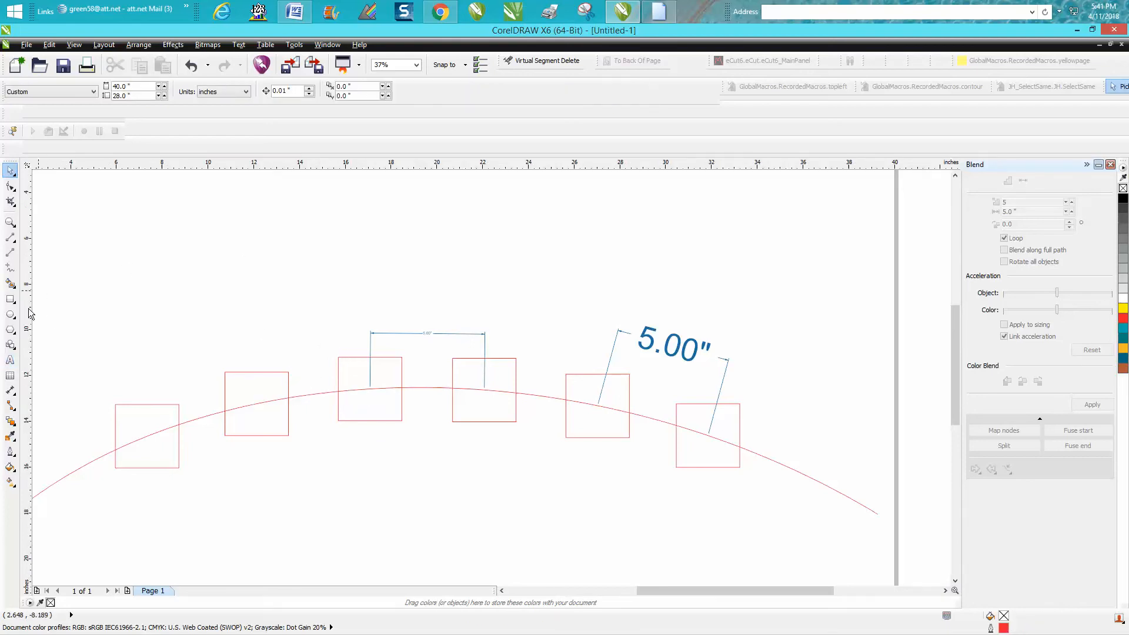
Dimension the center-to-center distances from the first to the second square and from the second to the third
left_click(11, 390)
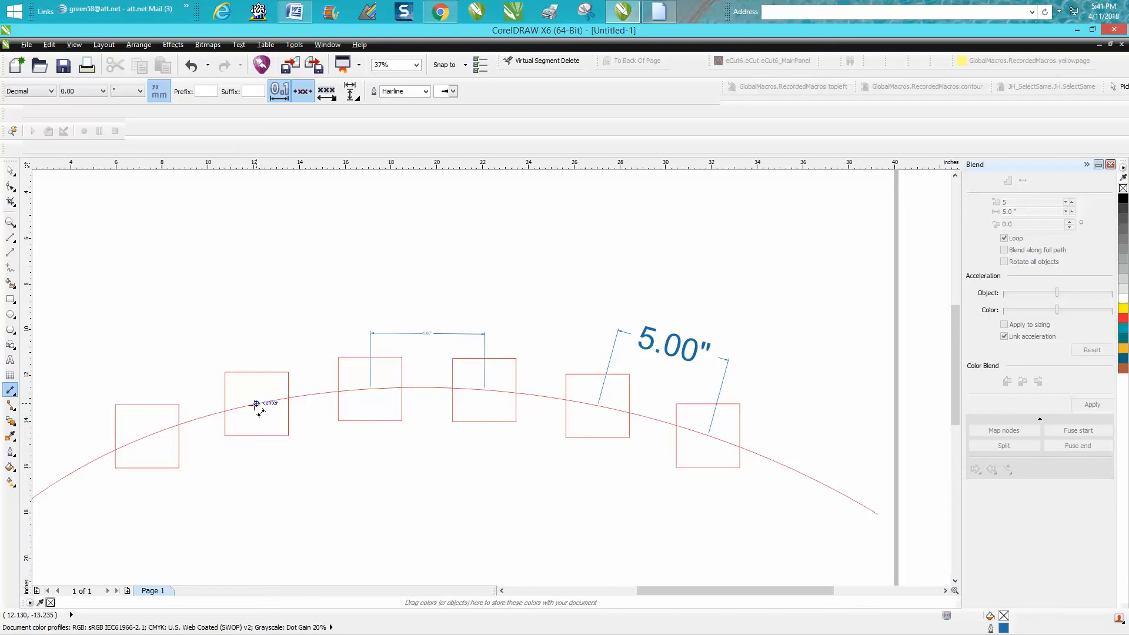
left_click_drag(256, 403, 147, 436)
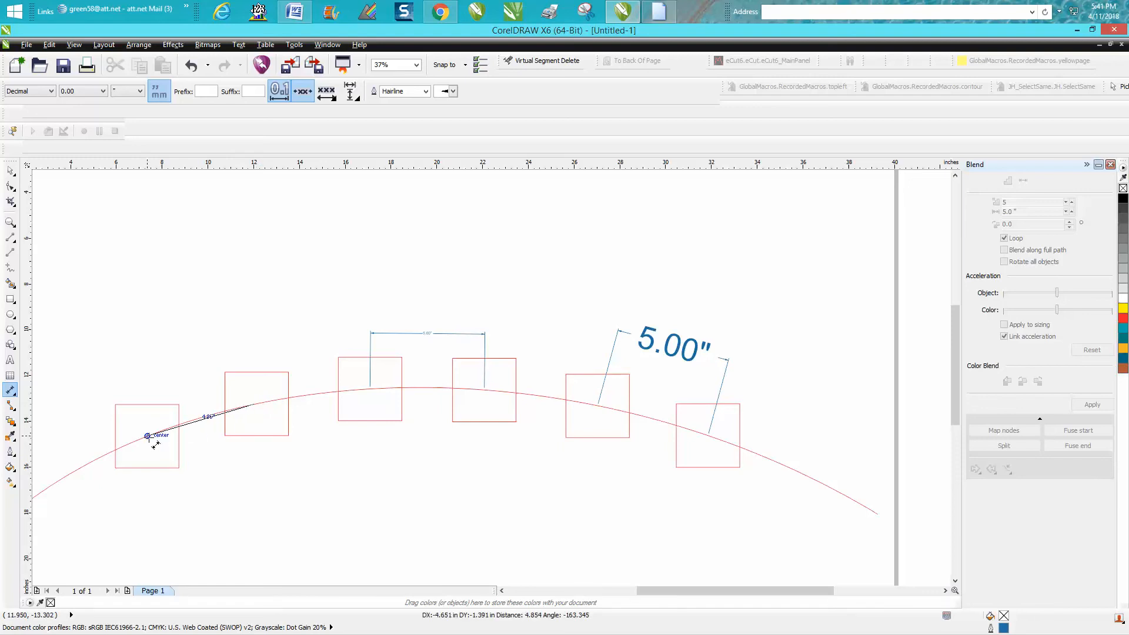
left_click(144, 370)
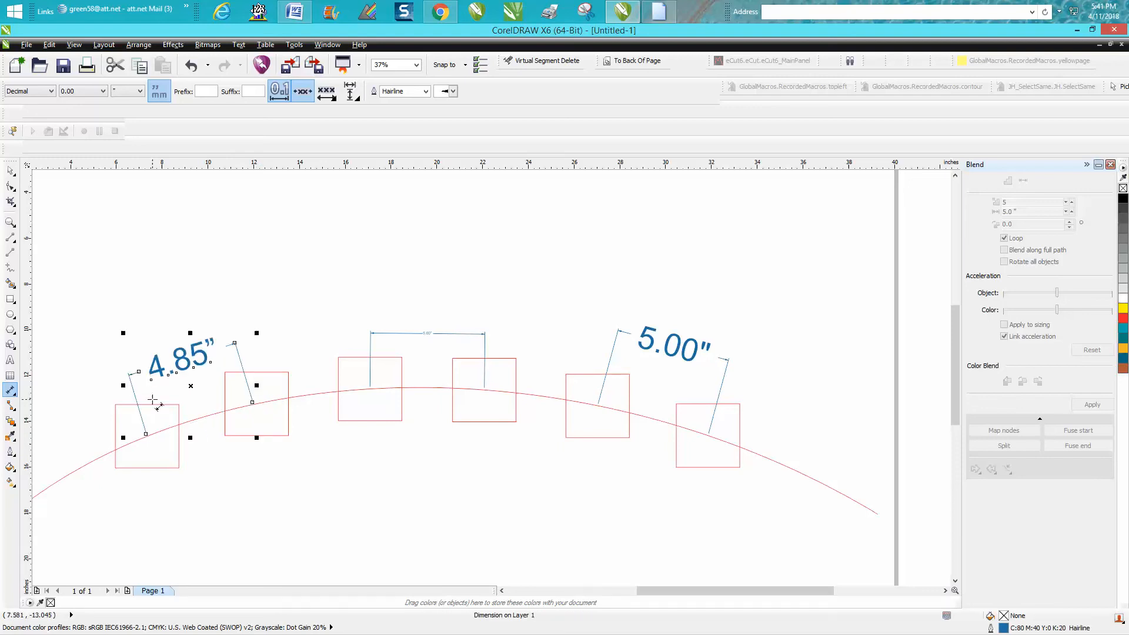
left_click_drag(373, 388, 256, 404)
left_click(259, 331)
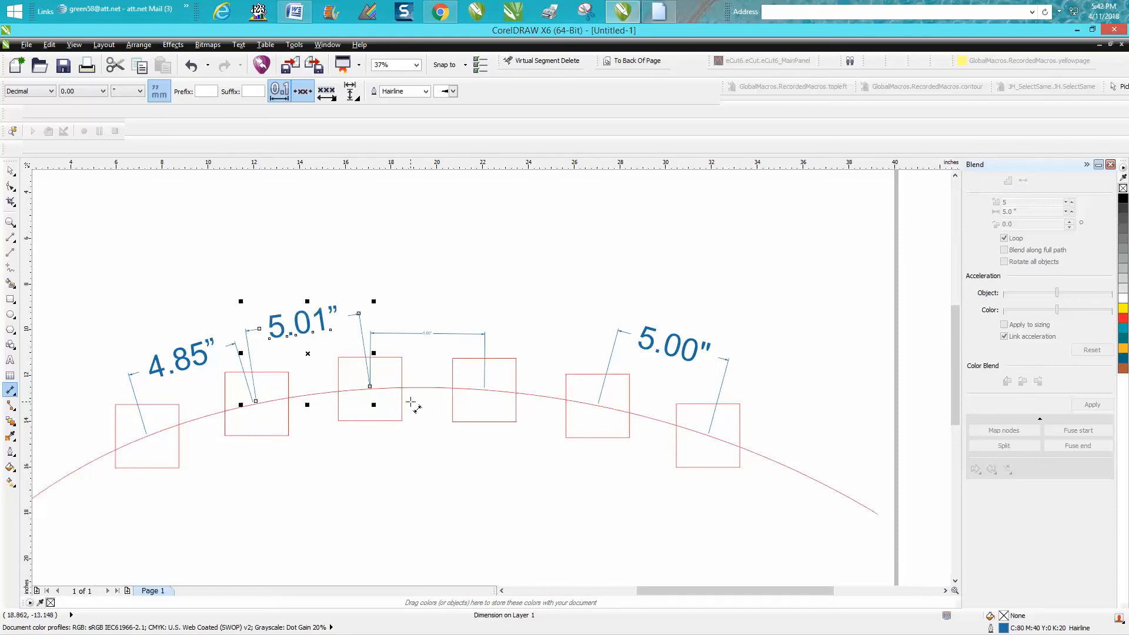
Dimension the center-to-center distance between the fourth and fifth squares, placing the text above the arc
left_click_drag(598, 405, 484, 388)
left_click(510, 294)
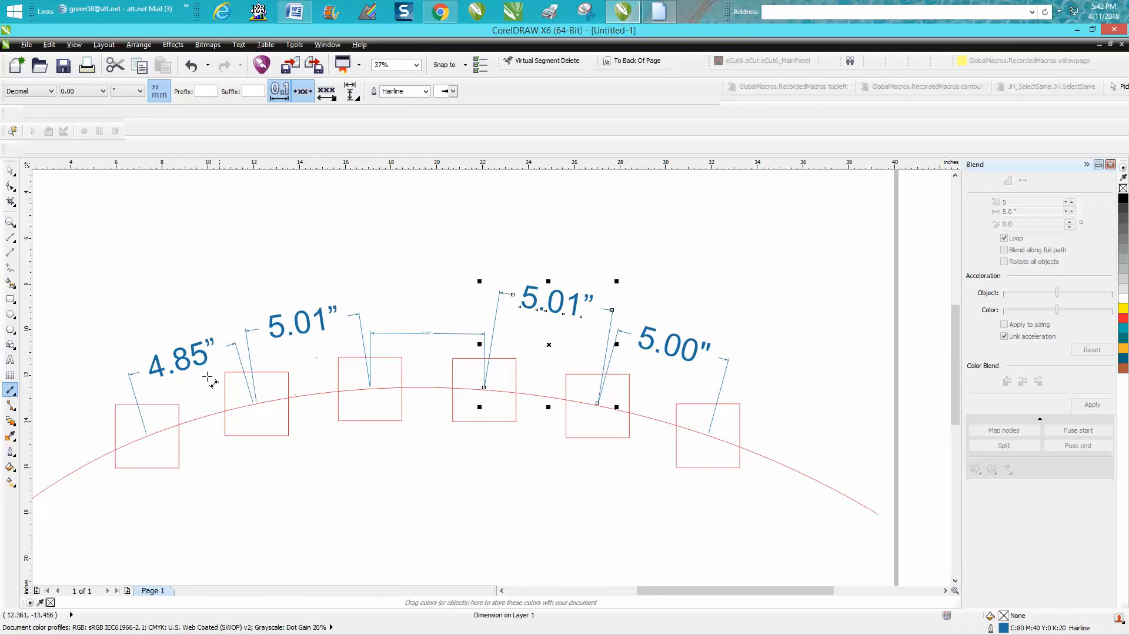
Delete the two large slanted dimensions spanning the first three squares on the arc
left_click(10, 170)
left_click(202, 358)
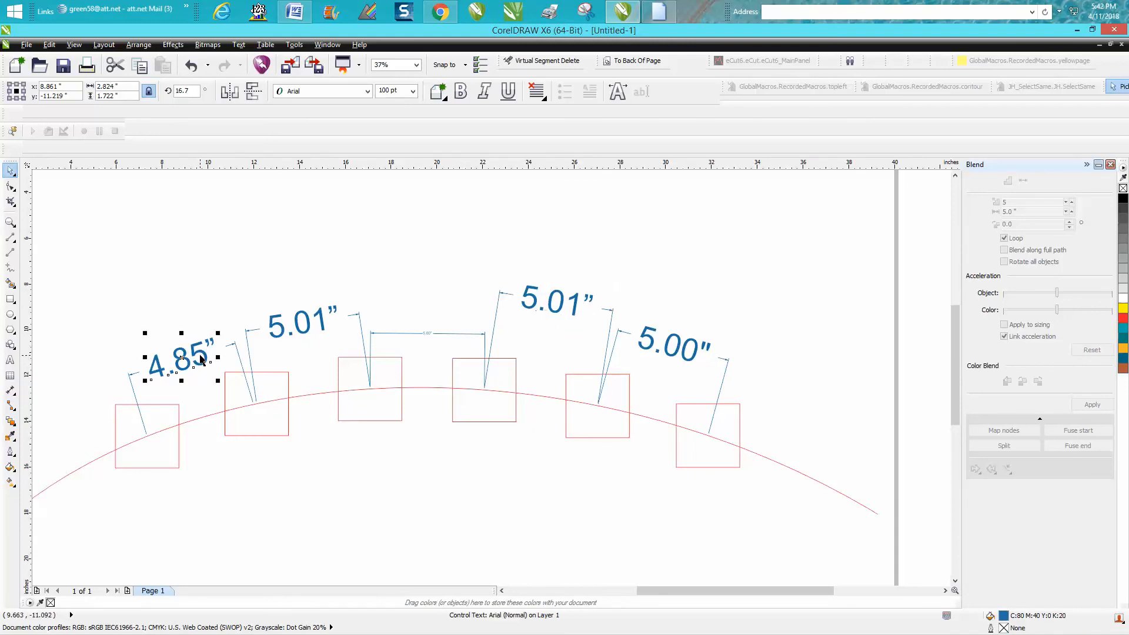
key("Delete")
left_click(282, 336)
key("Delete")
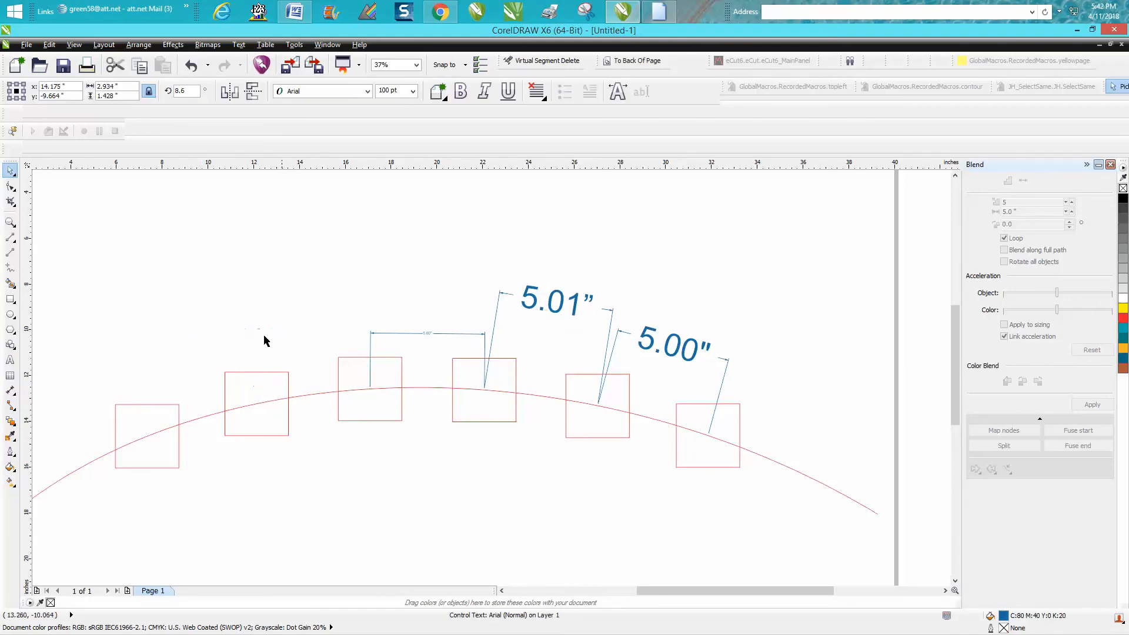
Dimension the distance between the exact centers of the two leftmost squares, placing the text above them
left_click(10, 222)
left_click_drag(56, 319, 363, 508)
left_click(11, 390)
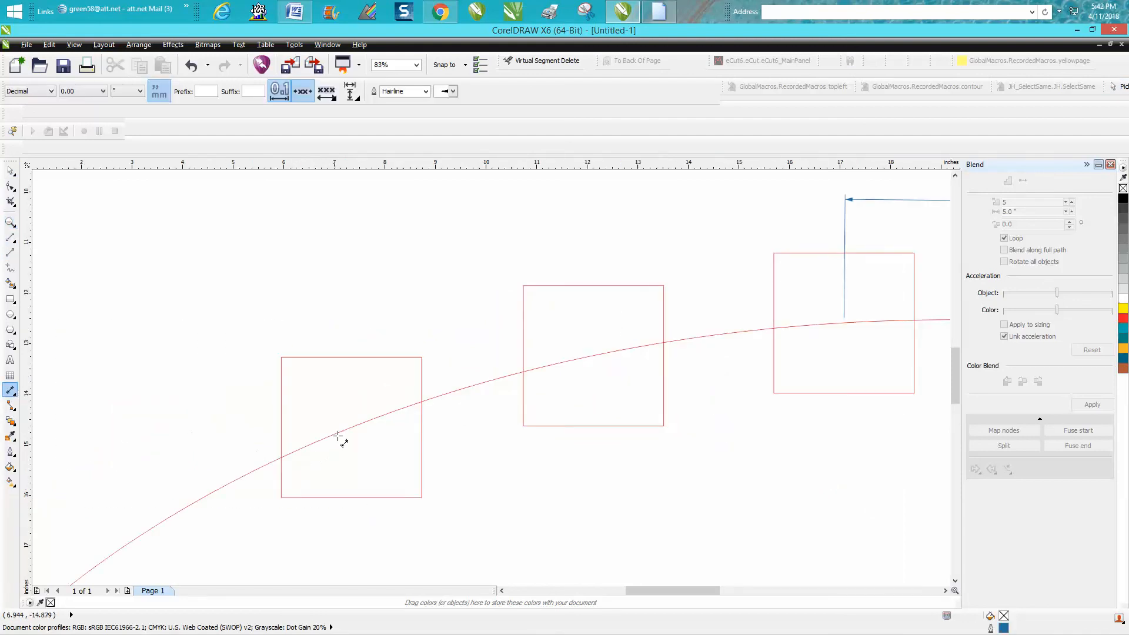
mouse_move(349, 428)
left_mouse_down()
mouse_move(597, 368)
mouse_move(604, 354)
mouse_move(594, 356)
left_mouse_up()
left_click(441, 288)
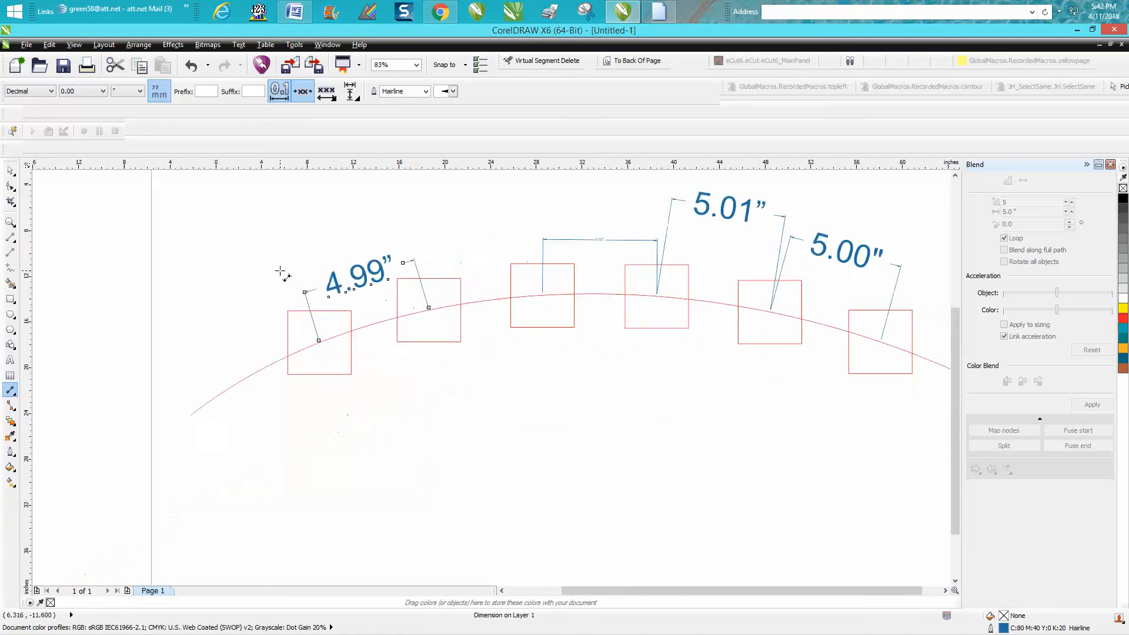
Switch the squares' blend from fixed spacing to 5 steps and blend it along the full path
scroll(281, 273, "down", 2)
left_click(11, 221)
left_click_drag(239, 200, 708, 419)
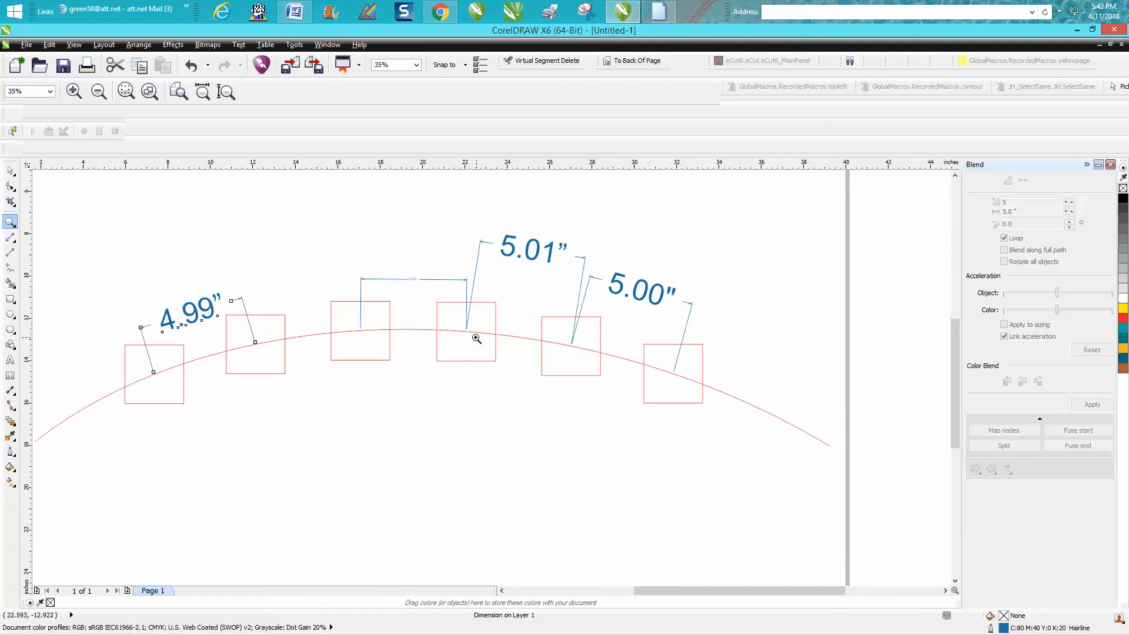
scroll(476, 338, "down", 2)
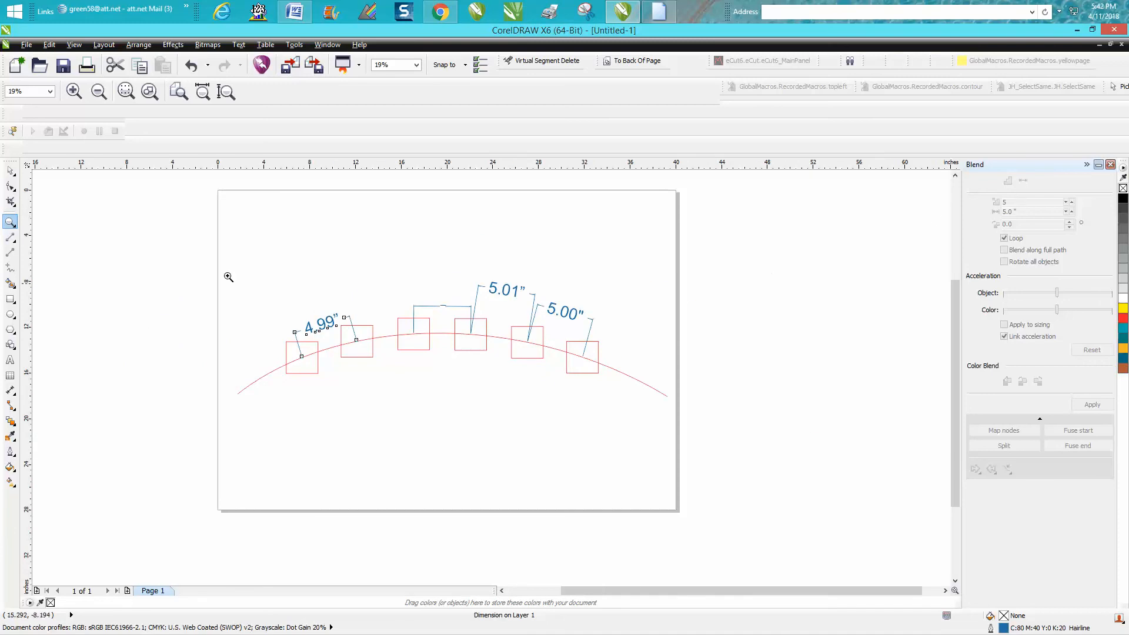
left_click(10, 171)
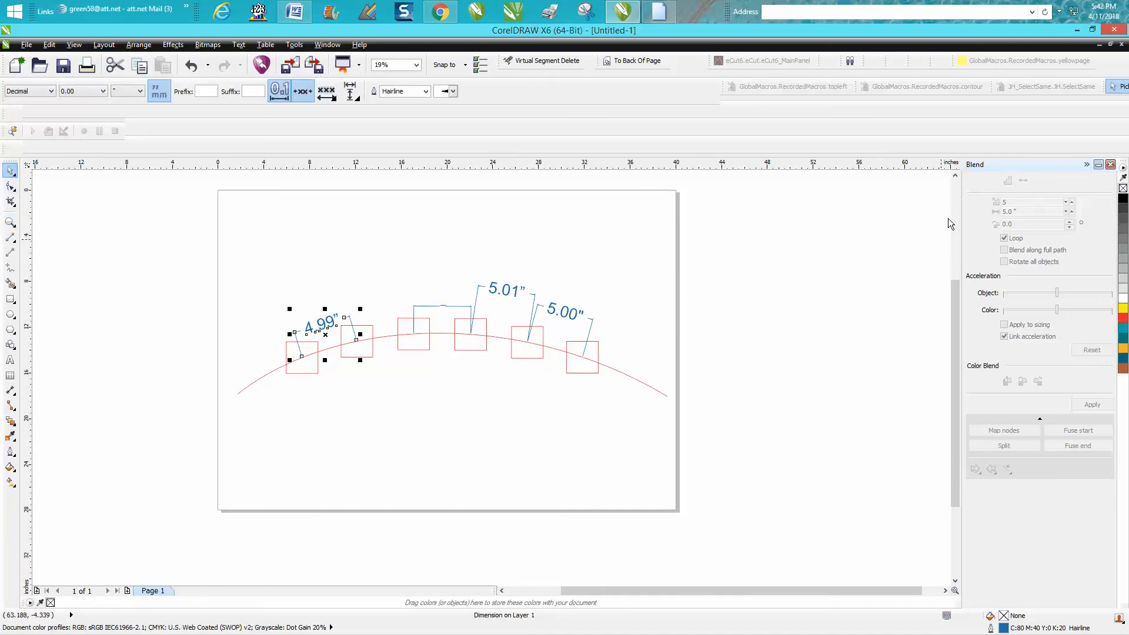
left_click(542, 344)
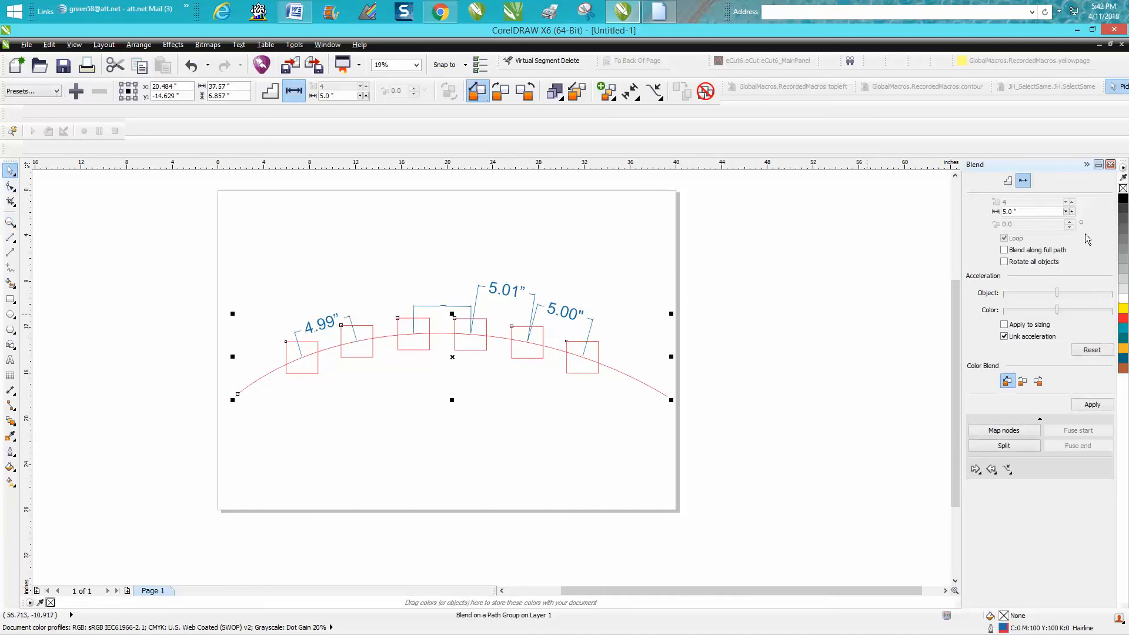
left_click(1008, 180)
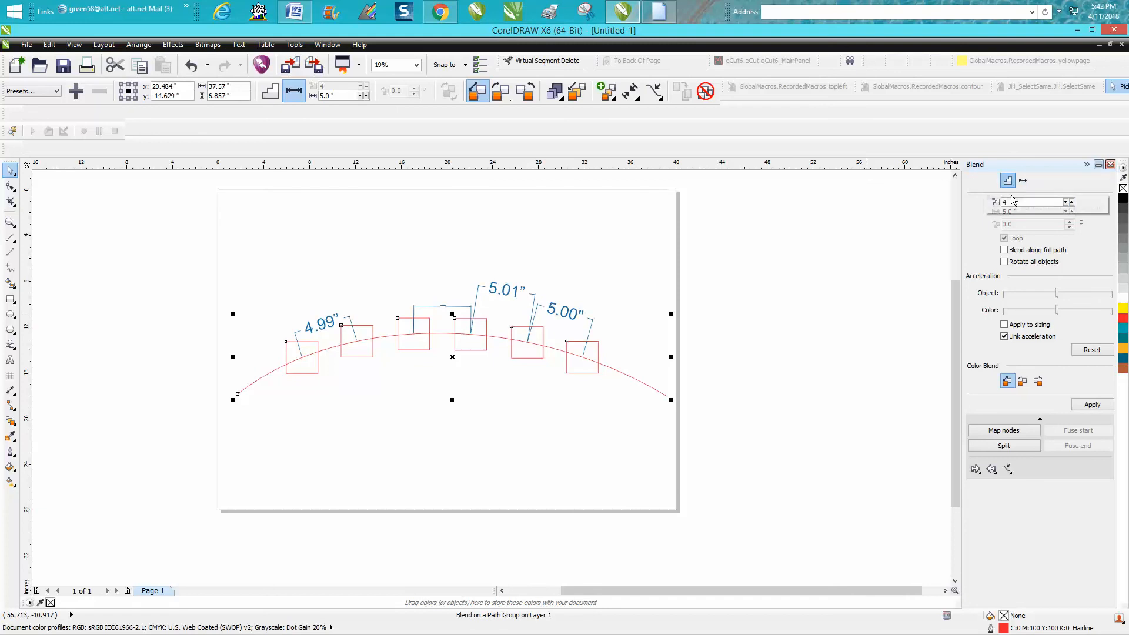
left_click(1071, 201)
left_click(1093, 403)
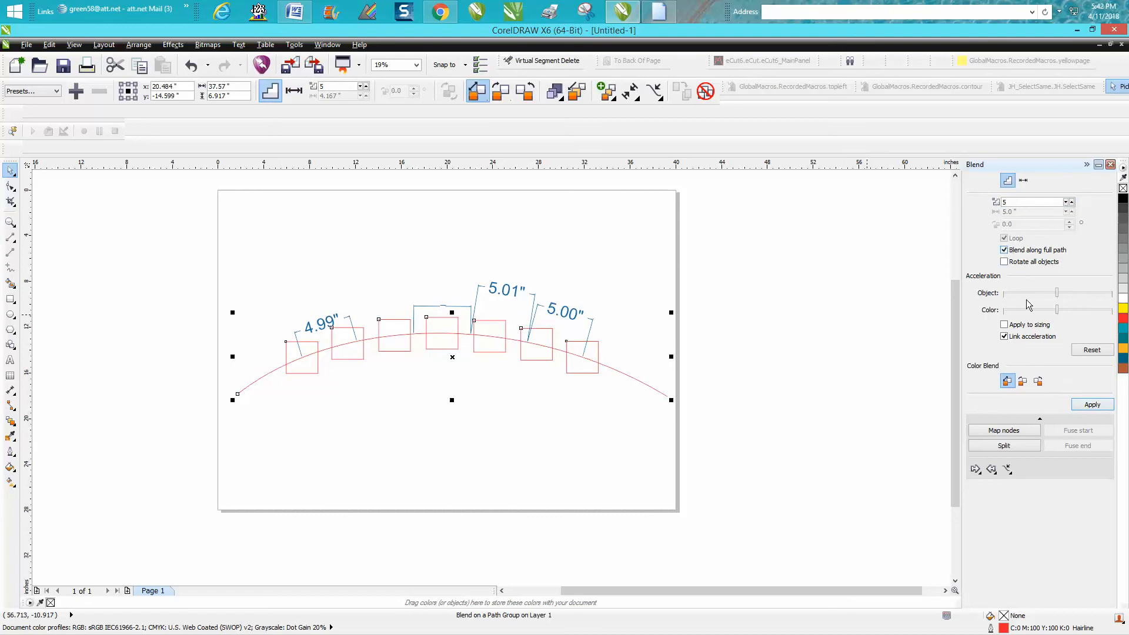
left_click(1092, 405)
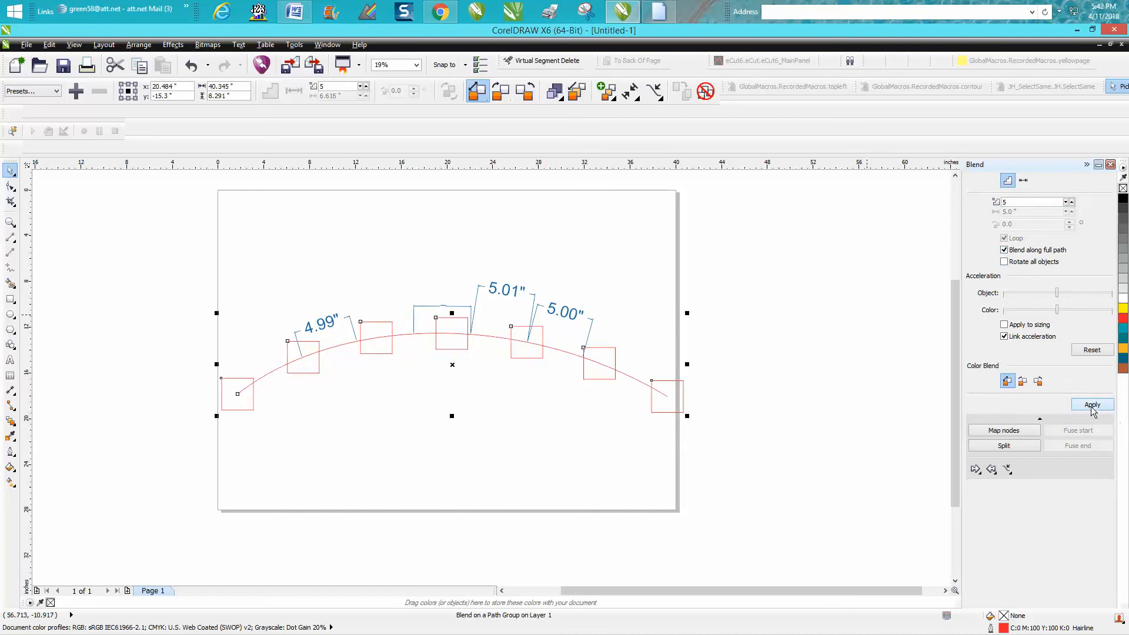
left_click(576, 316)
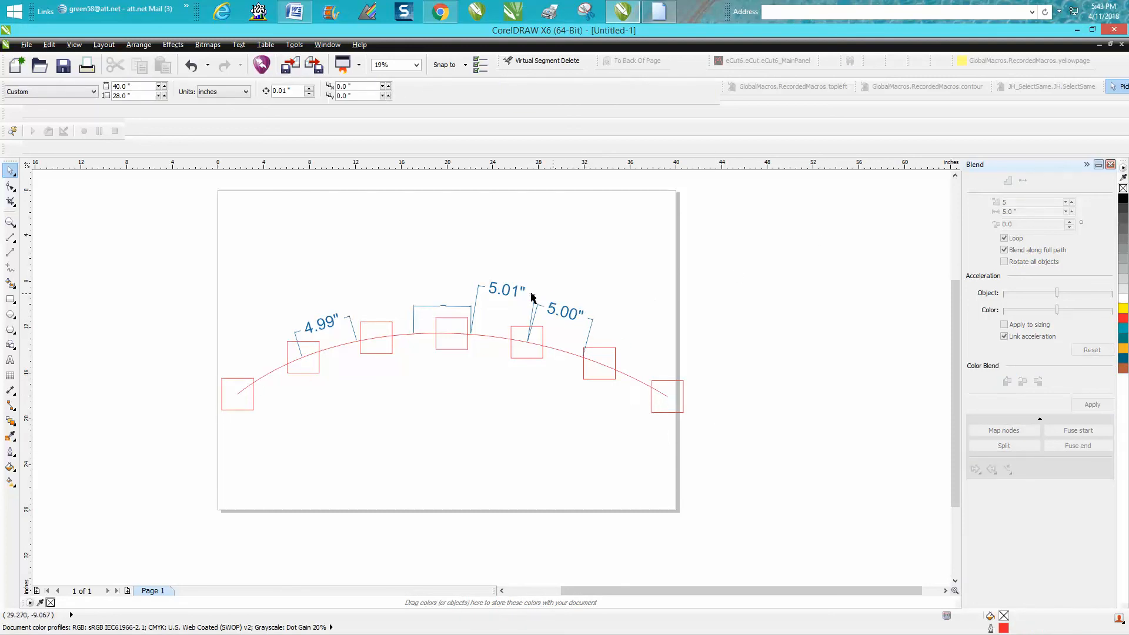
left_click(294, 347)
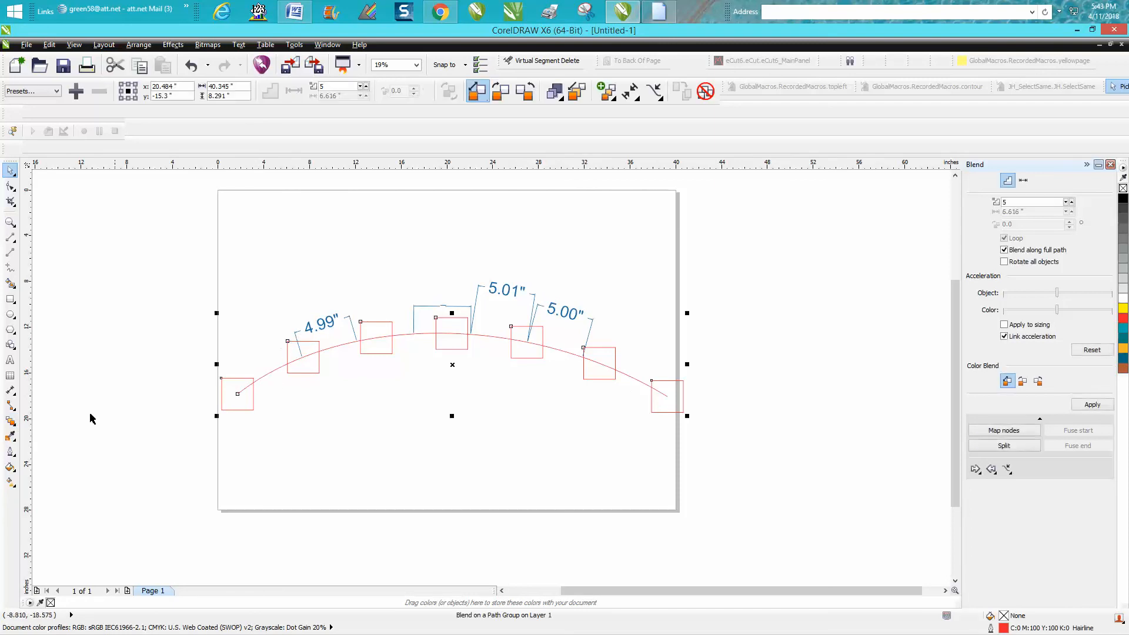
left_click(10, 421)
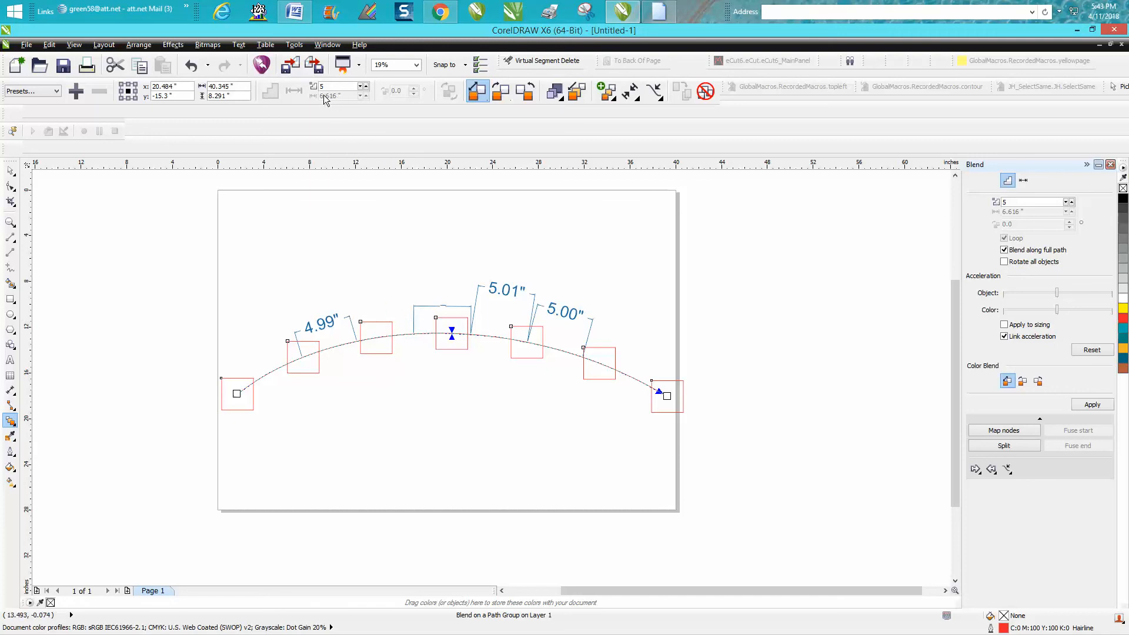
left_click(11, 170)
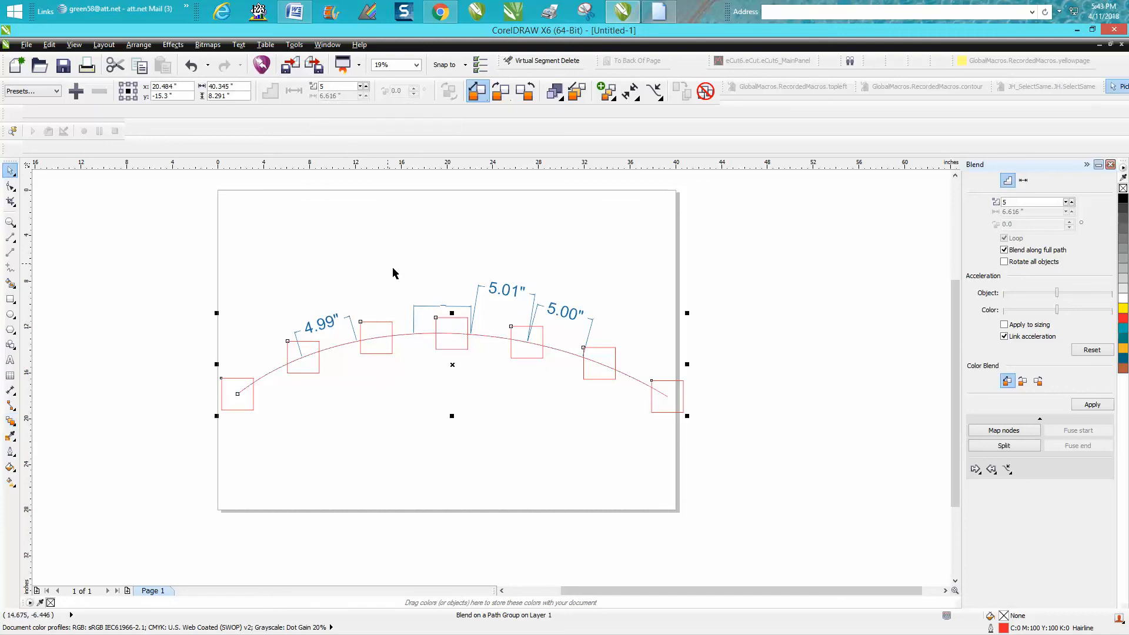
Draw a rectangle about 3.6 by 1.95 inches above the arc and place a copy level with it beyond the page's right edge
left_click(10, 299)
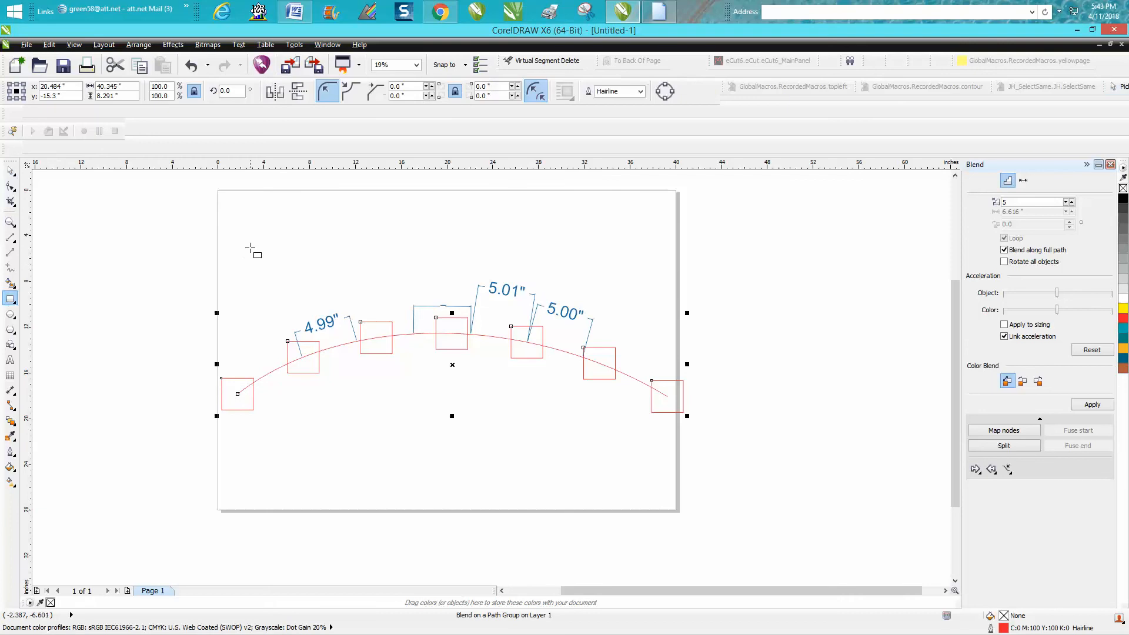
left_click_drag(254, 220, 295, 242)
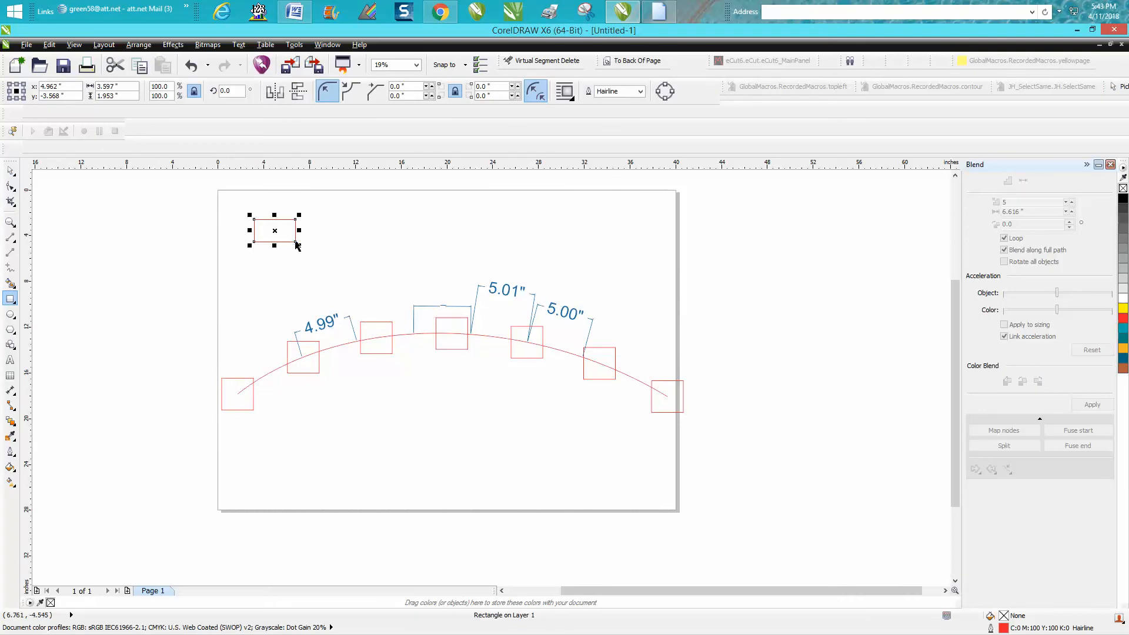
key("space")
left_click_drag(281, 238, 725, 240)
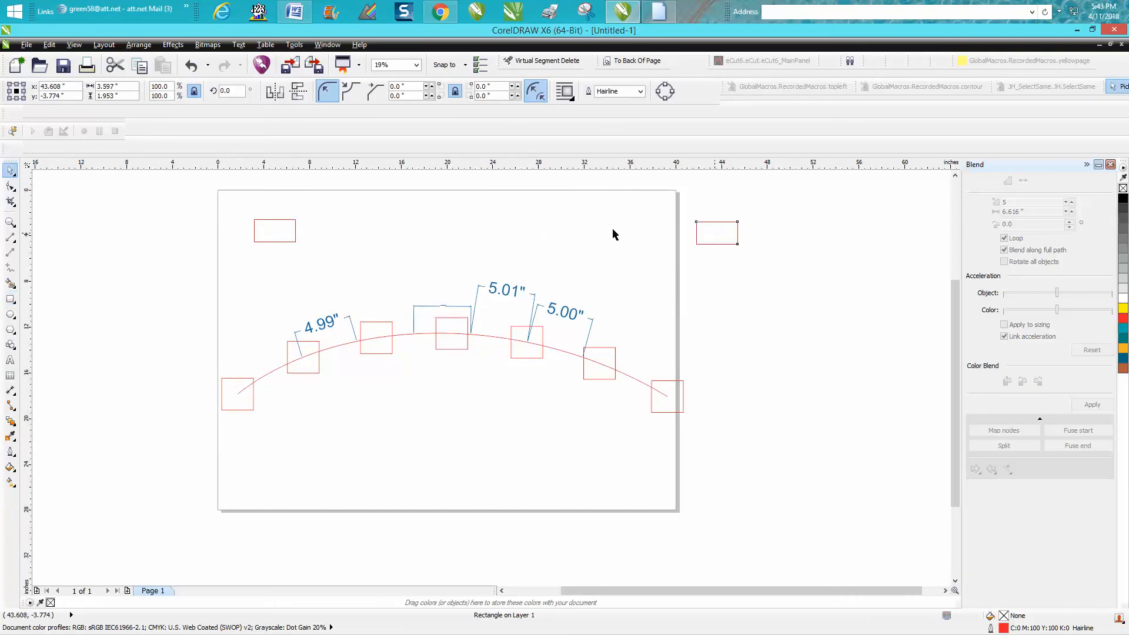
Blend the two rectangles in a straight row with 5 steps
left_click(10, 421)
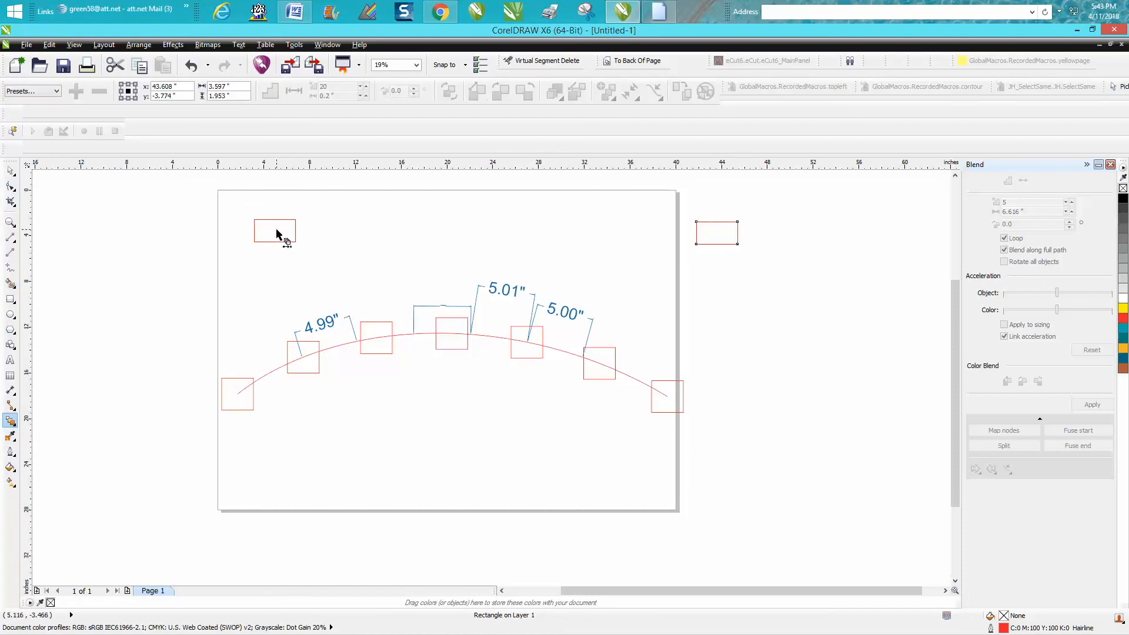
left_click_drag(275, 232, 707, 229)
double_click(345, 87)
type("5")
key("Return")
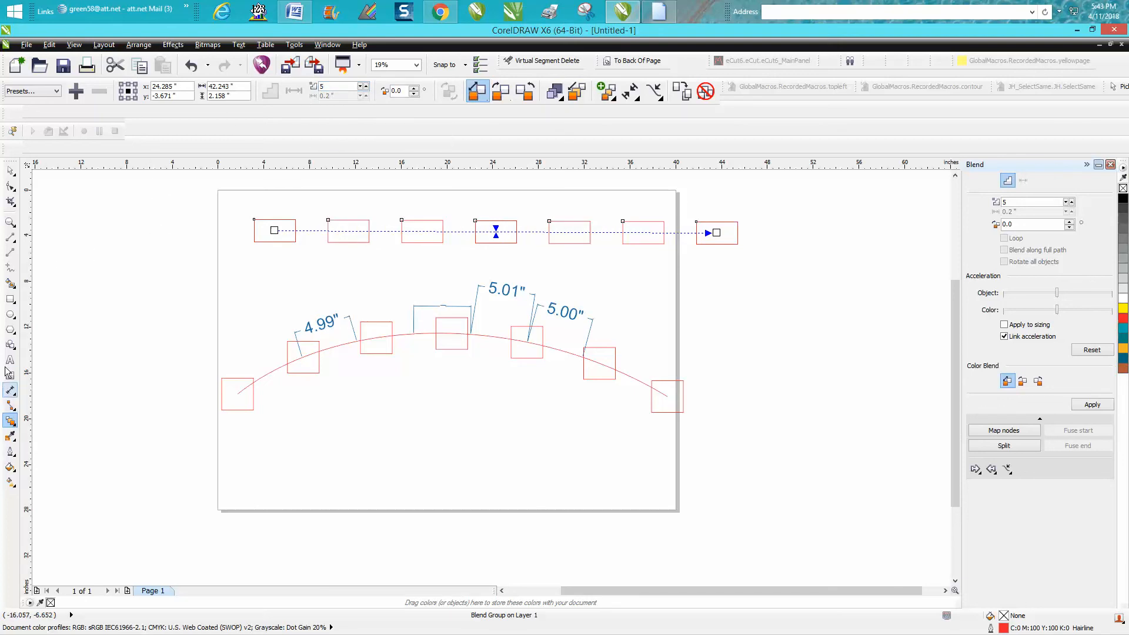
Draw a nearly horizontal line about 40 inches long below the arc and bend it into an upward-bowed curve
left_click(10, 251)
left_click_drag(302, 467, 728, 484)
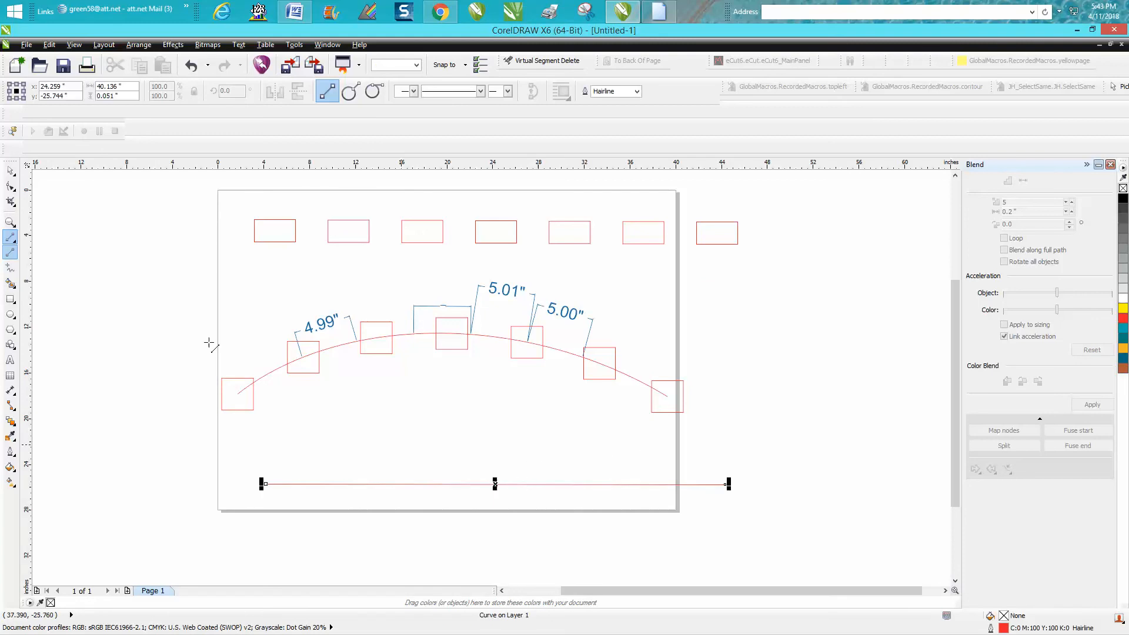
left_click(10, 185)
left_click_drag(228, 449, 742, 507)
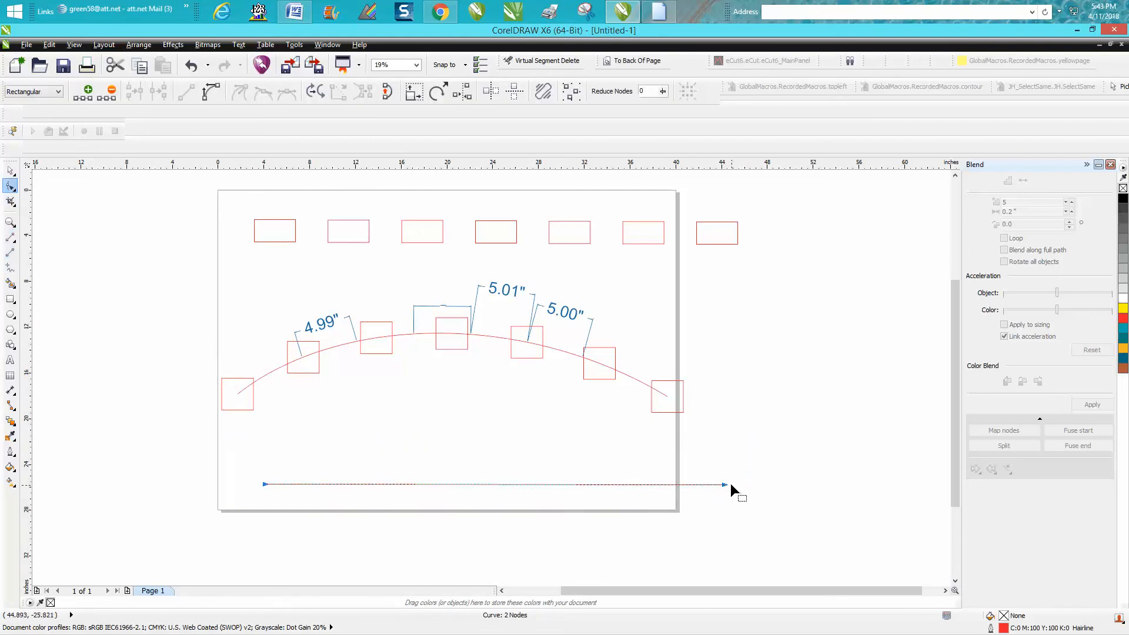
right_click(725, 484)
left_click(761, 339)
left_click(475, 469)
left_click_drag(474, 482, 470, 421)
Select the whole blend group of rectangles above the arc
left_click(10, 171)
left_click(268, 219)
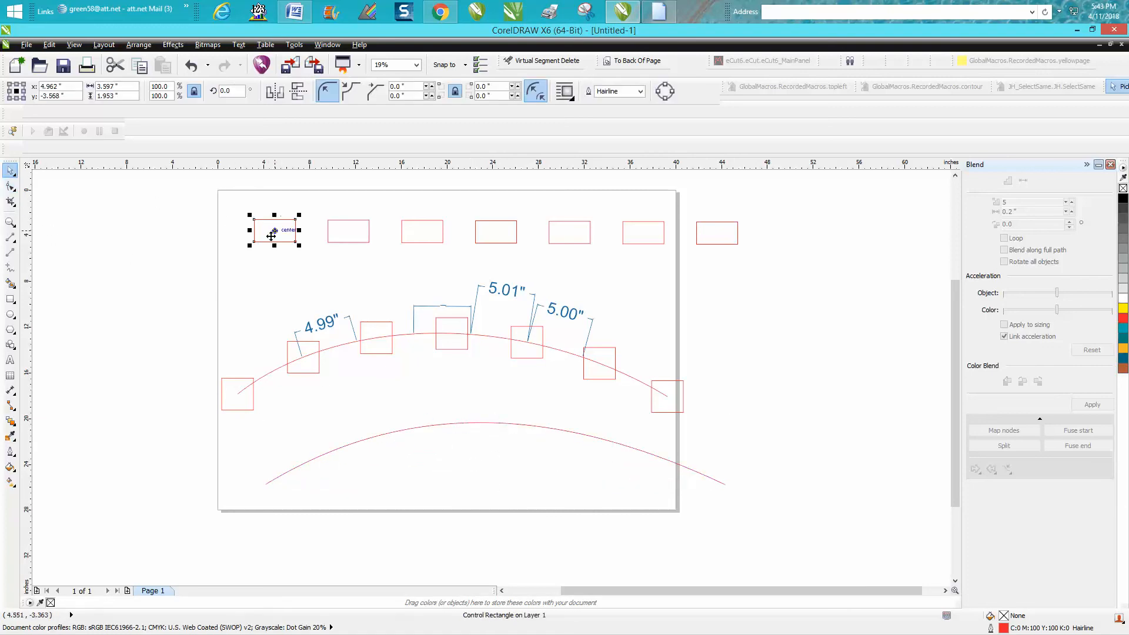
left_click(347, 222)
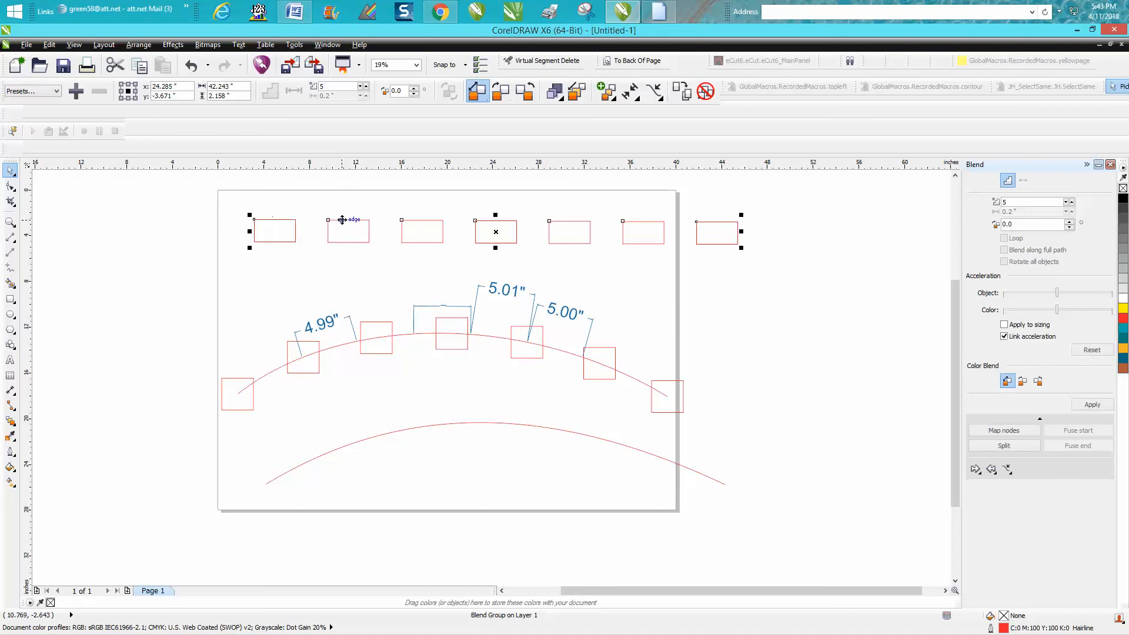